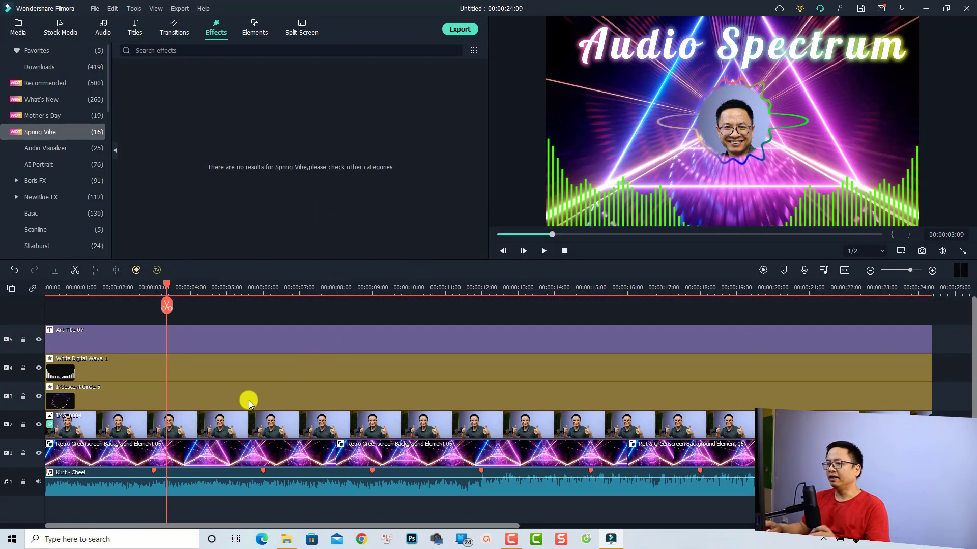
Examine the finished audio spectrum project's layers one by one: music, background clips, photo, circle effect, digital wave effect and title.
left_click(190, 482)
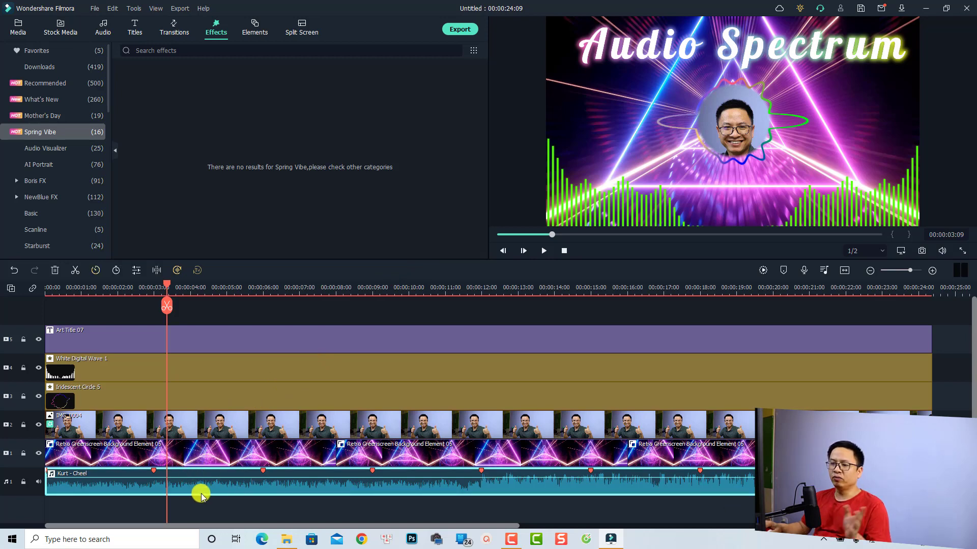
left_click(219, 453)
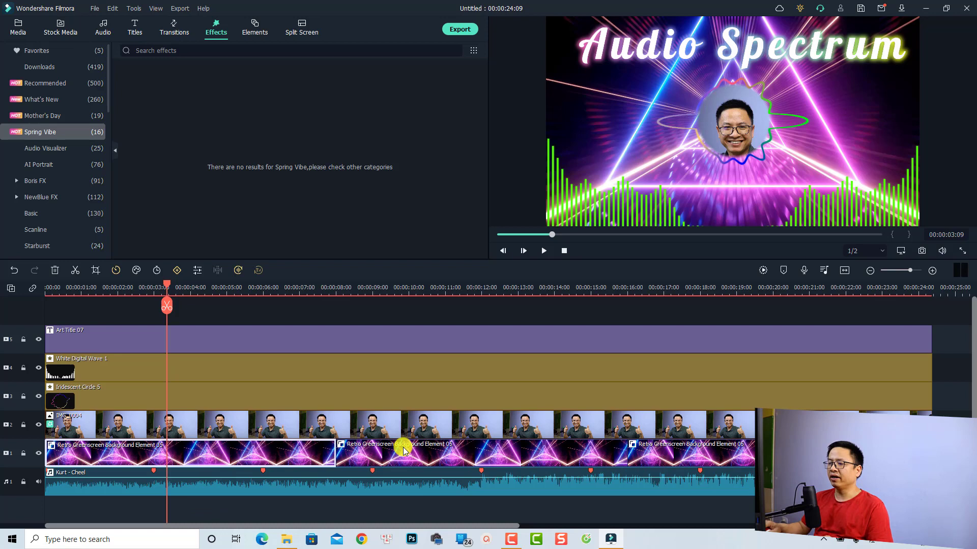
left_click(386, 451)
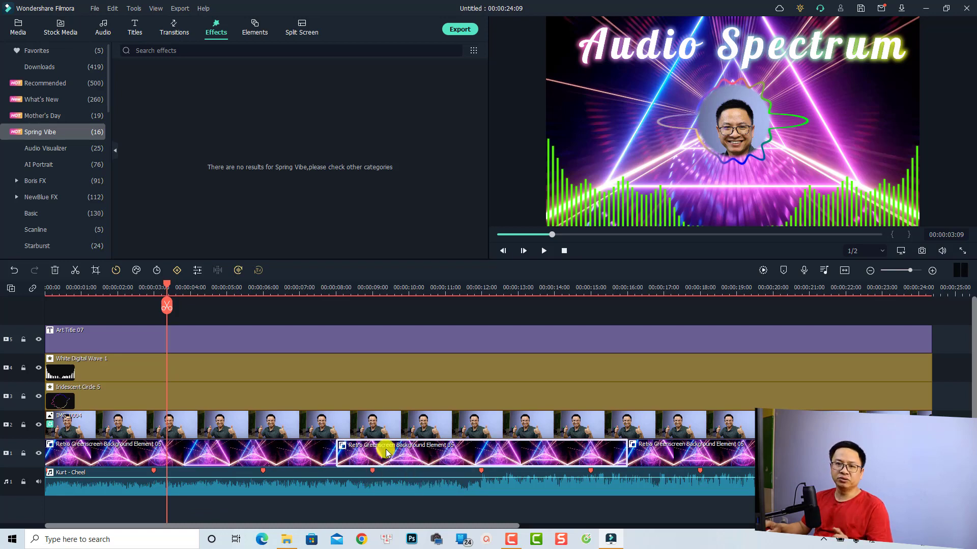
left_click(300, 458)
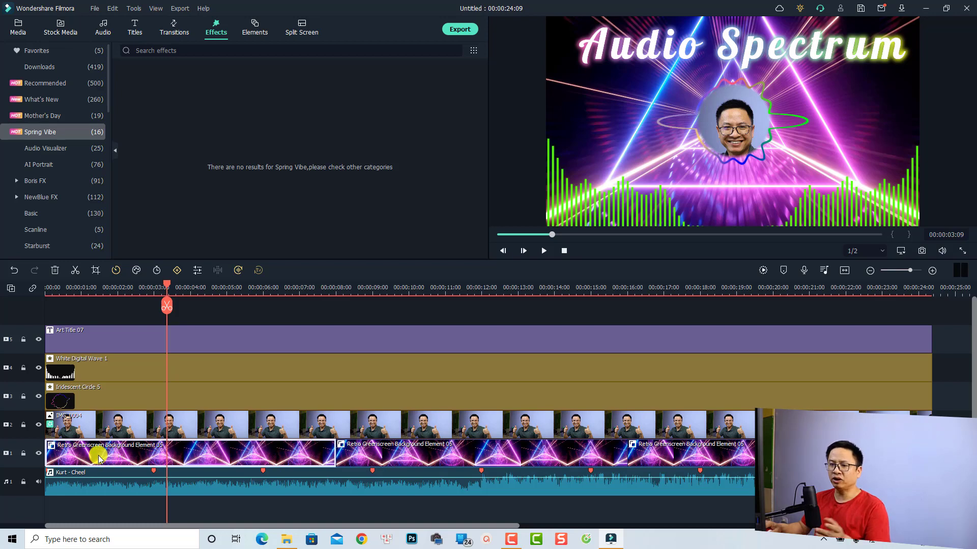
left_click(242, 428)
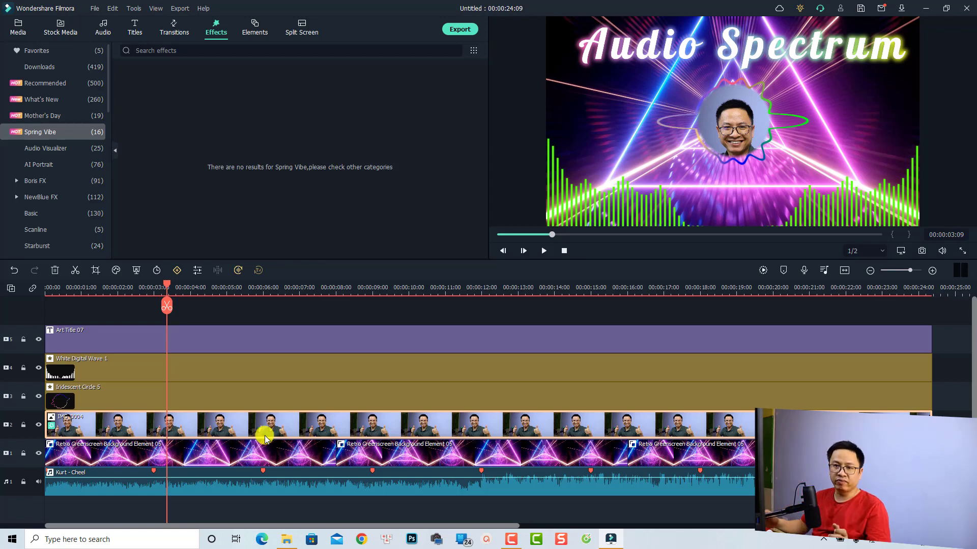
left_click(209, 394)
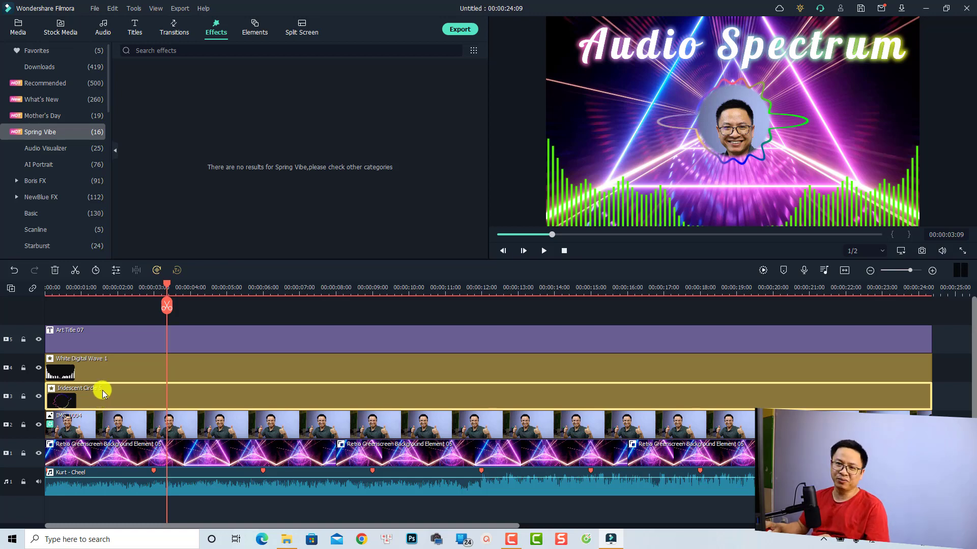
left_click(104, 366)
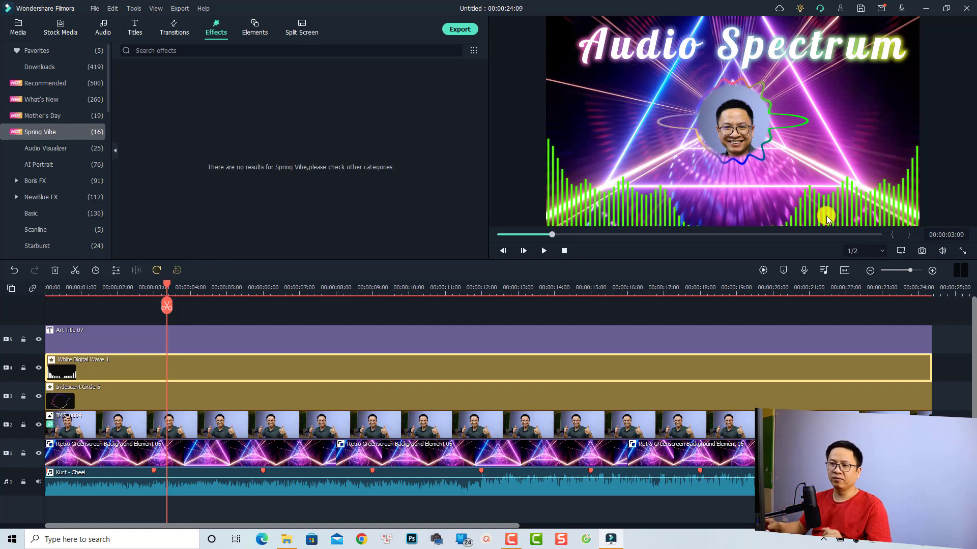
left_click(362, 337)
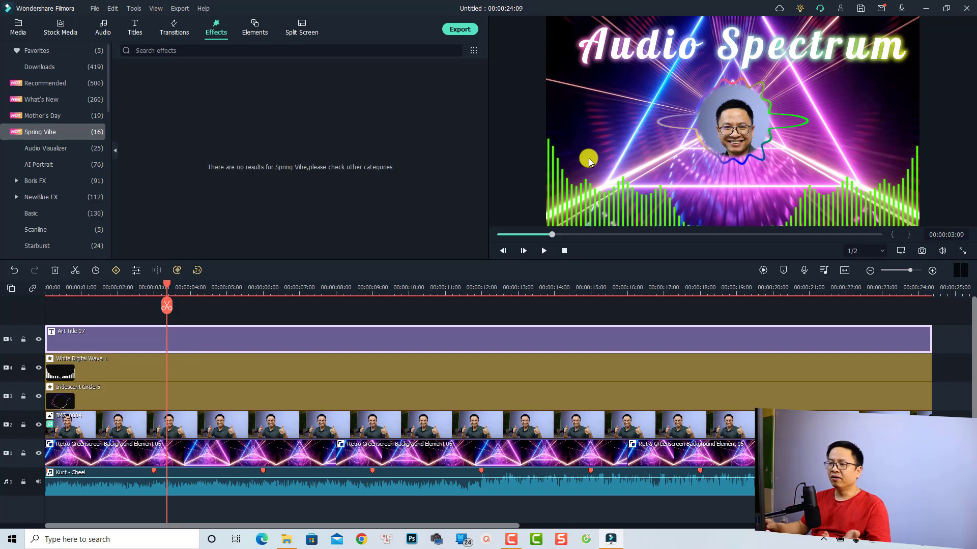
Delete all clips from the timeline to start over with an empty project.
left_click(357, 375)
key("ctrl+a")
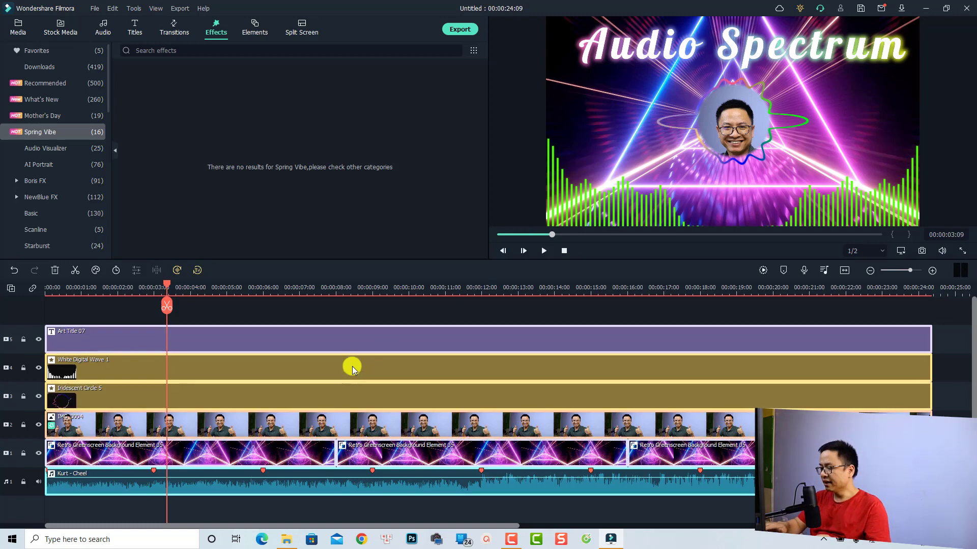
key("Delete")
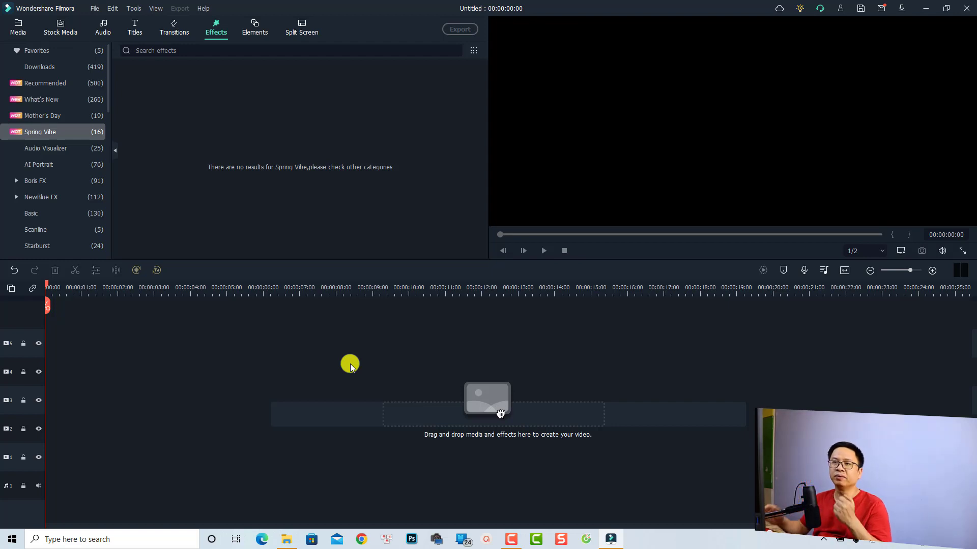
Add the Kurt - Cheel track from the Background music folder to the timeline.
left_click(19, 27)
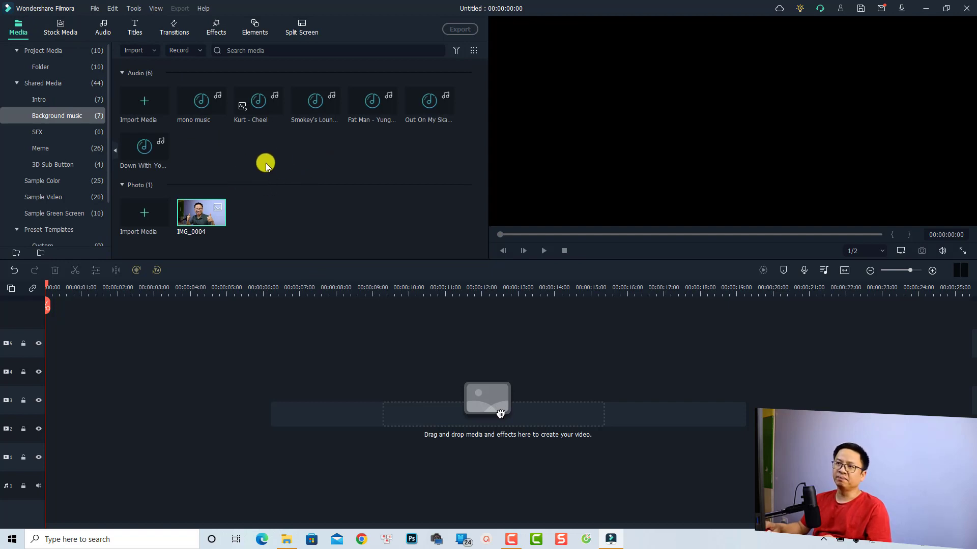
double_click(249, 112)
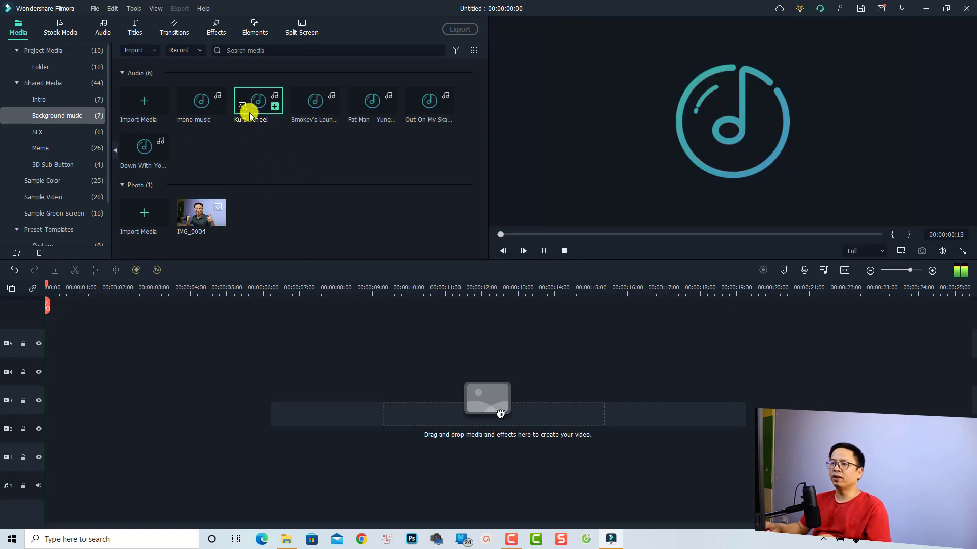
left_click(276, 108)
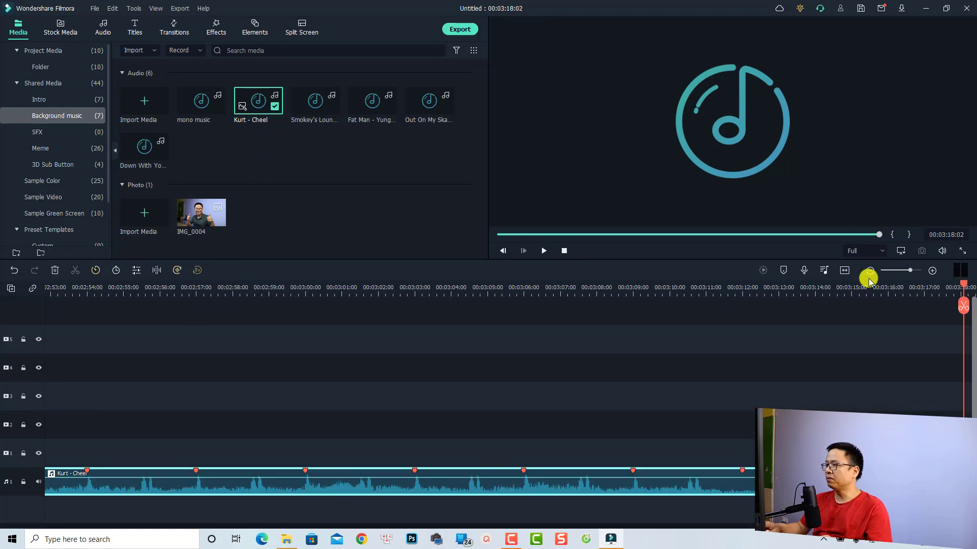
left_click(845, 270)
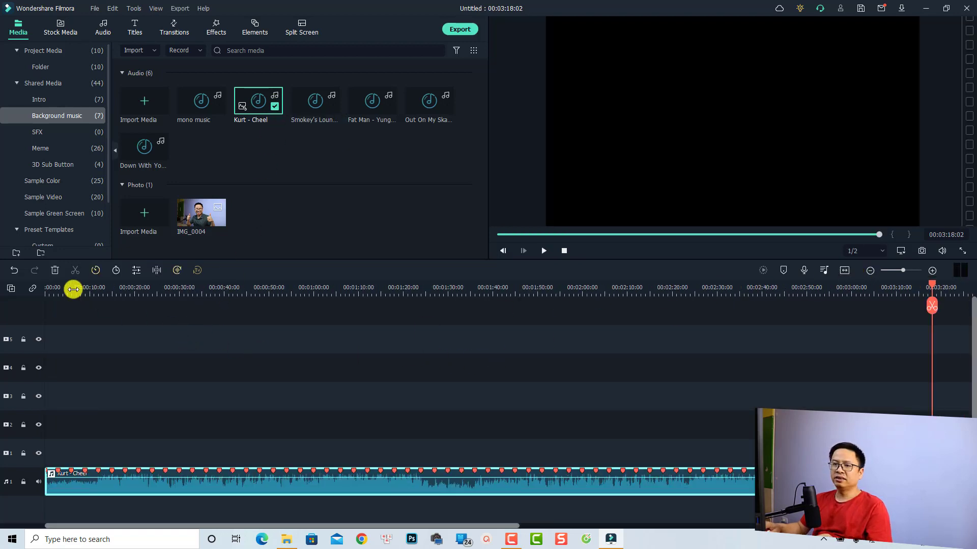
Play the first few seconds of the music from the start of the timeline.
left_click_drag(53, 289, 29, 299)
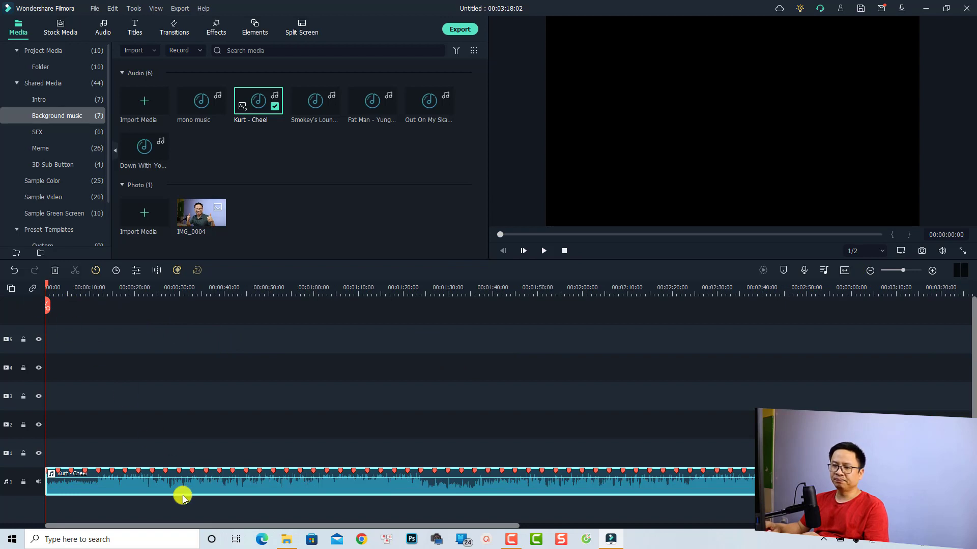
key("space")
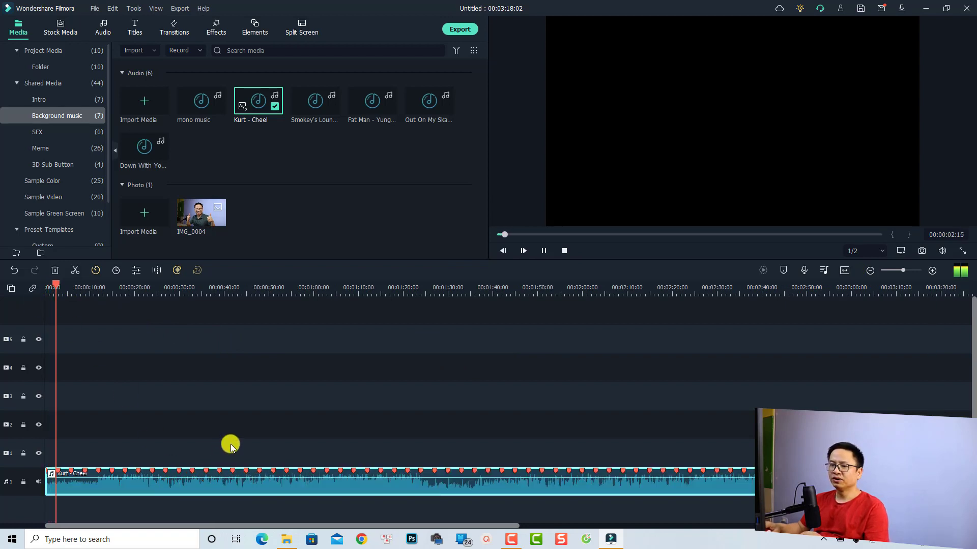
key("space")
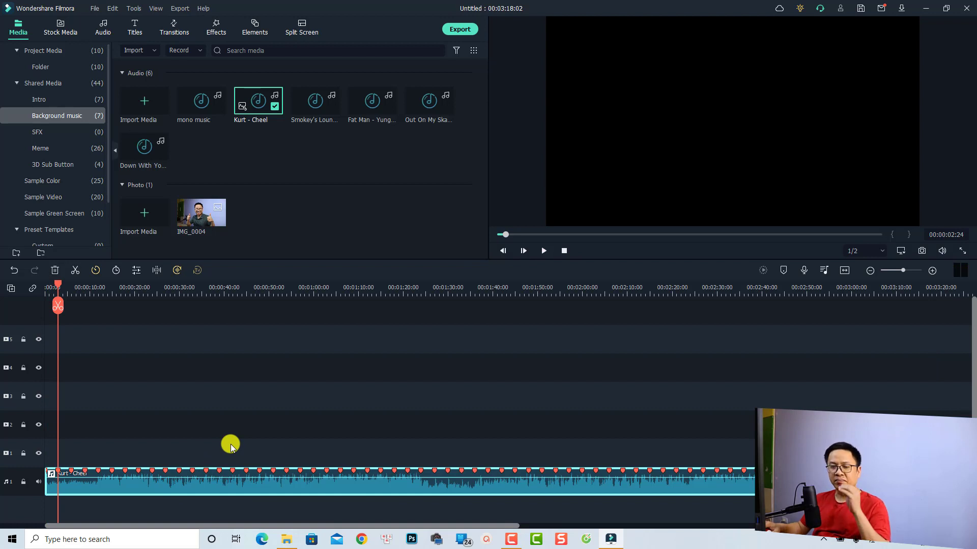
Place the neon triangle Retro Greenscreen background element at the start of video track 1.
left_click(253, 33)
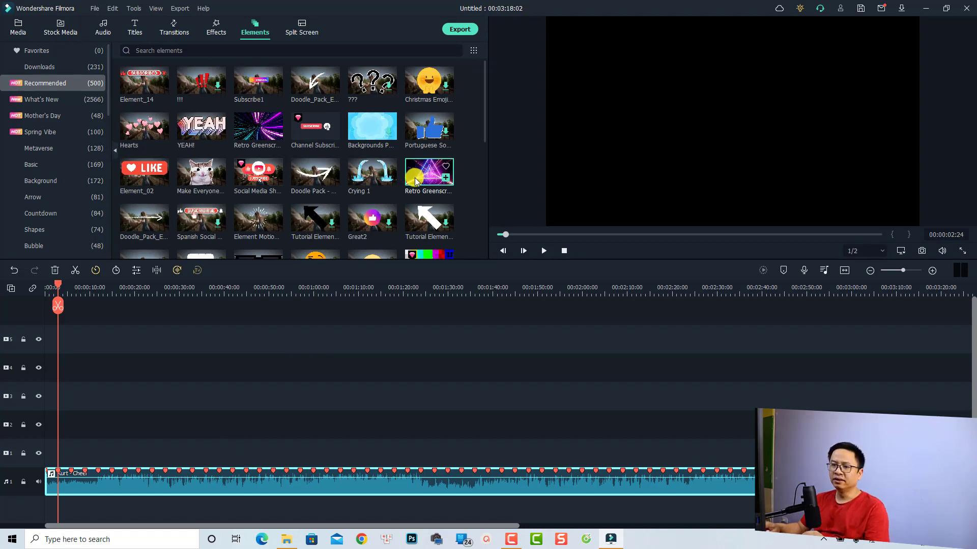
left_click_drag(415, 179, 43, 455)
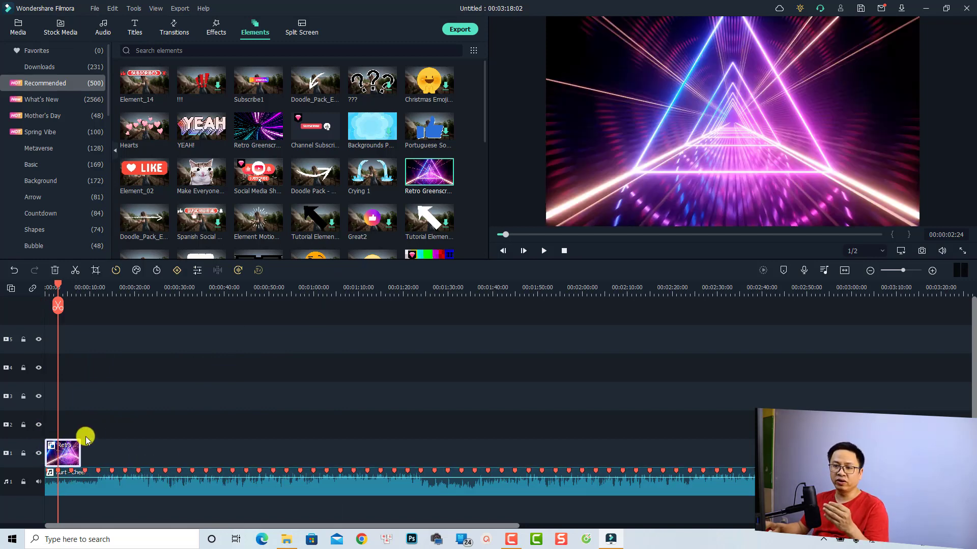
left_click_drag(94, 426, 59, 453)
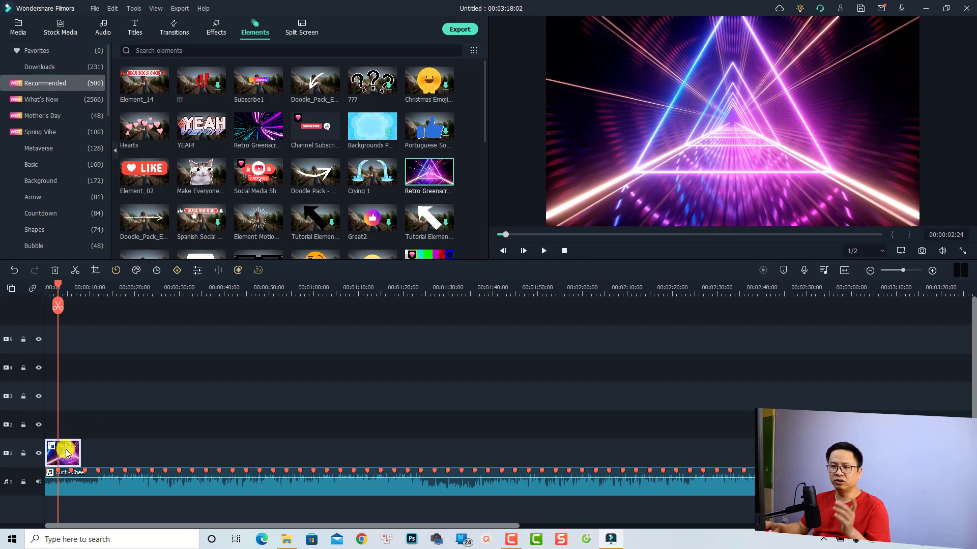
Copy the neon triangle background clip and paste seven copies in a row from 00:00:13:18 on video track 1.
right_click(67, 453)
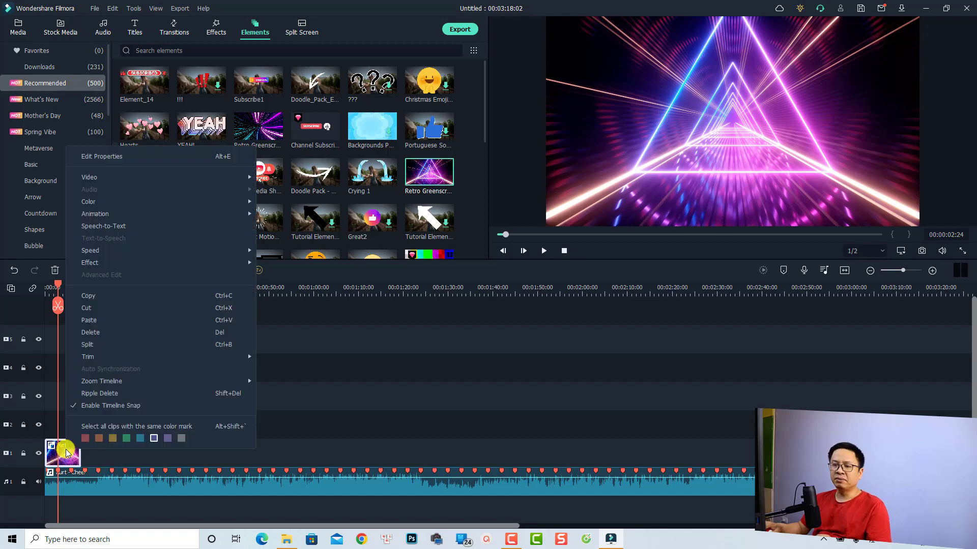
left_click(111, 296)
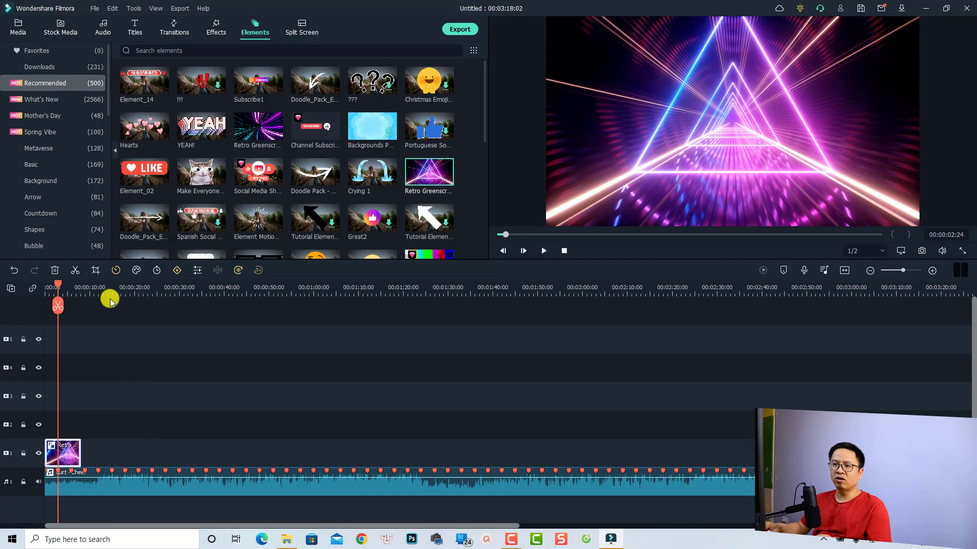
left_click(107, 297)
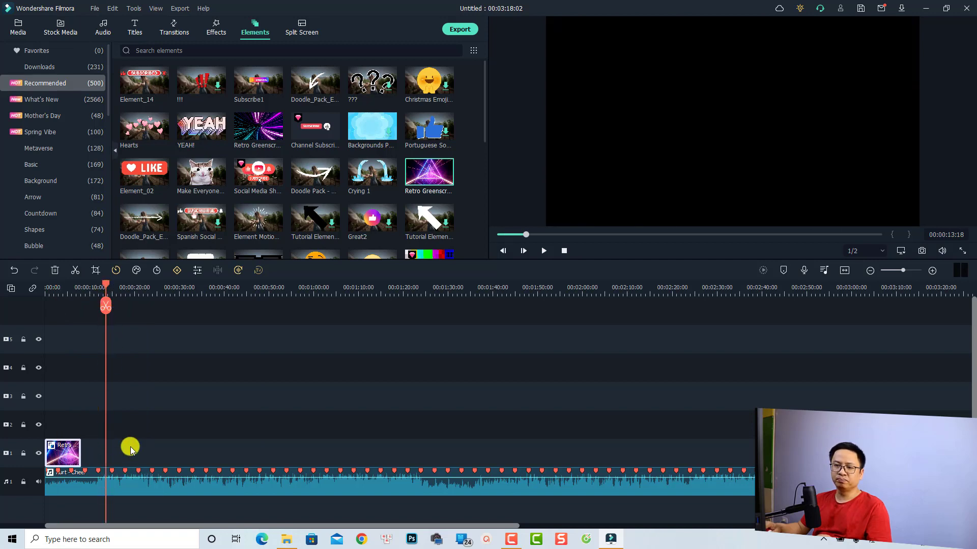
key("ctrl+v")
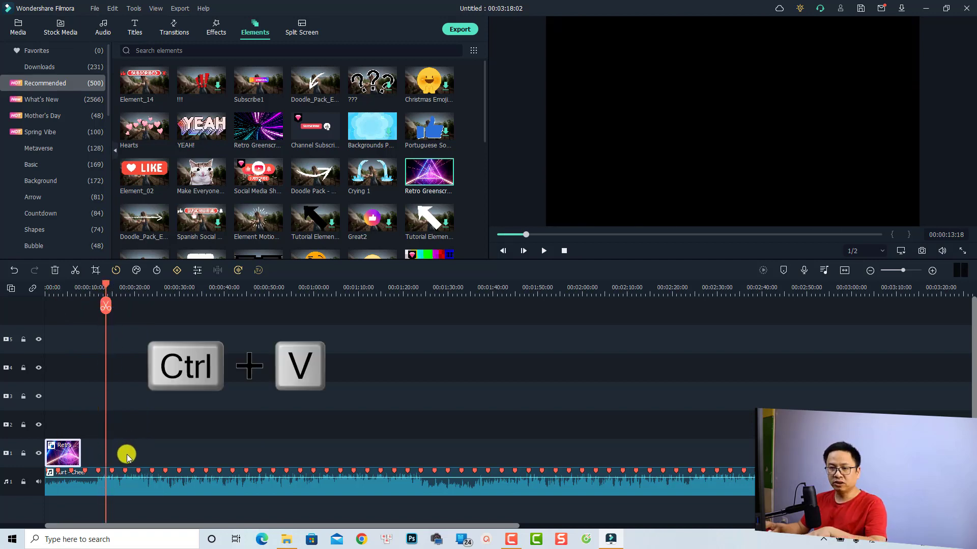
key("ctrl+v")
key("ctrl+v")
key("ctrl+v")
key("ctrl+v")
key("ctrl+v")
key("ctrl+v")
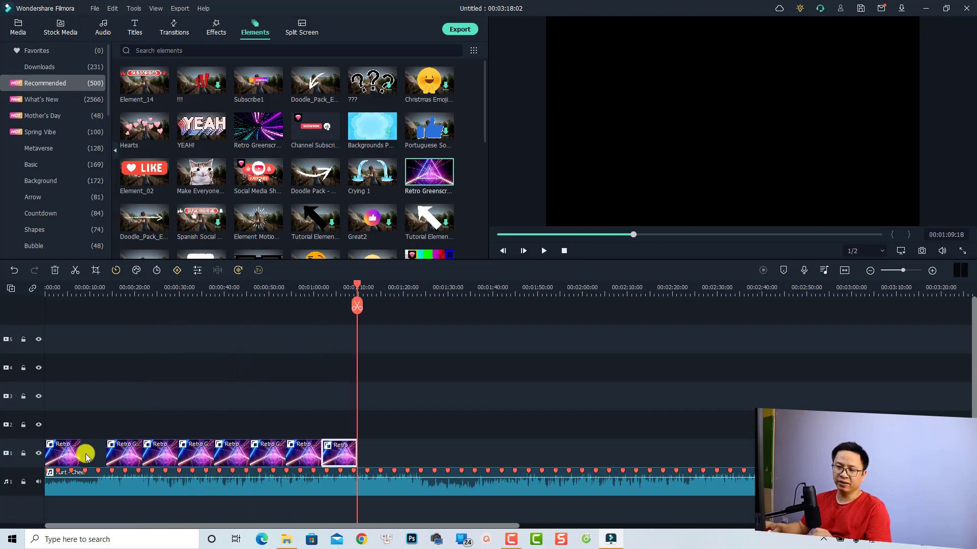
Ripple delete the gap between the first background clip and its copies.
left_click(88, 455)
right_click(88, 455)
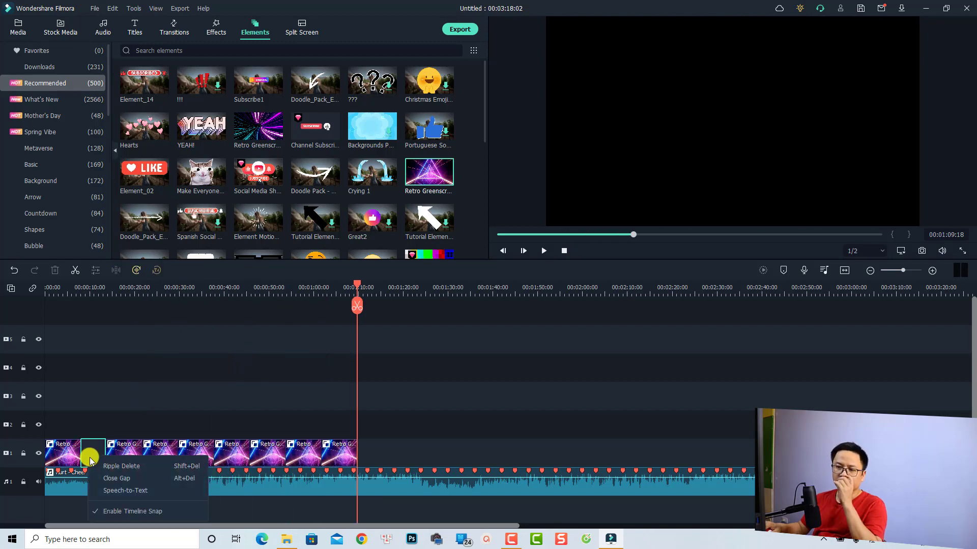
left_click(103, 466)
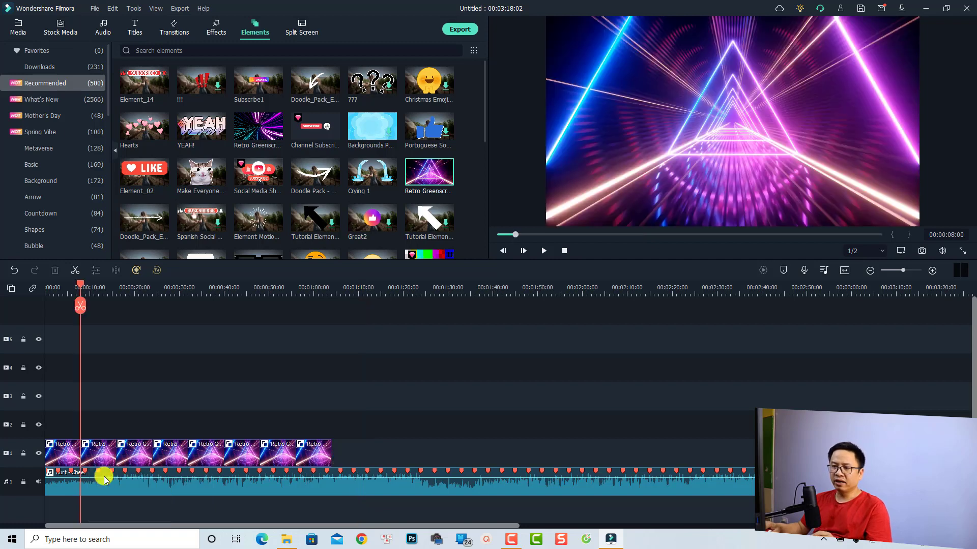
Play the opening seconds of the background clips together with the music from the timeline start.
left_click(49, 284)
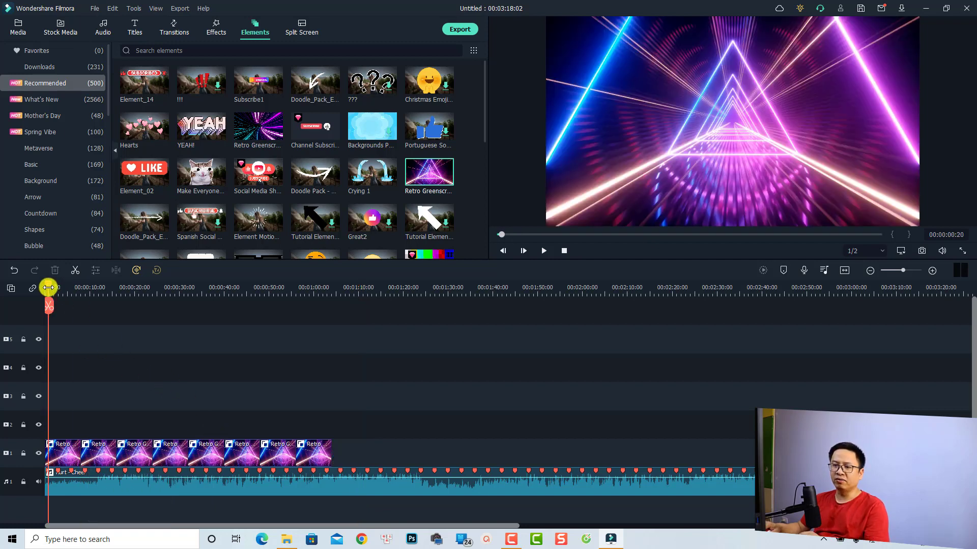
left_click(45, 284)
key("space")
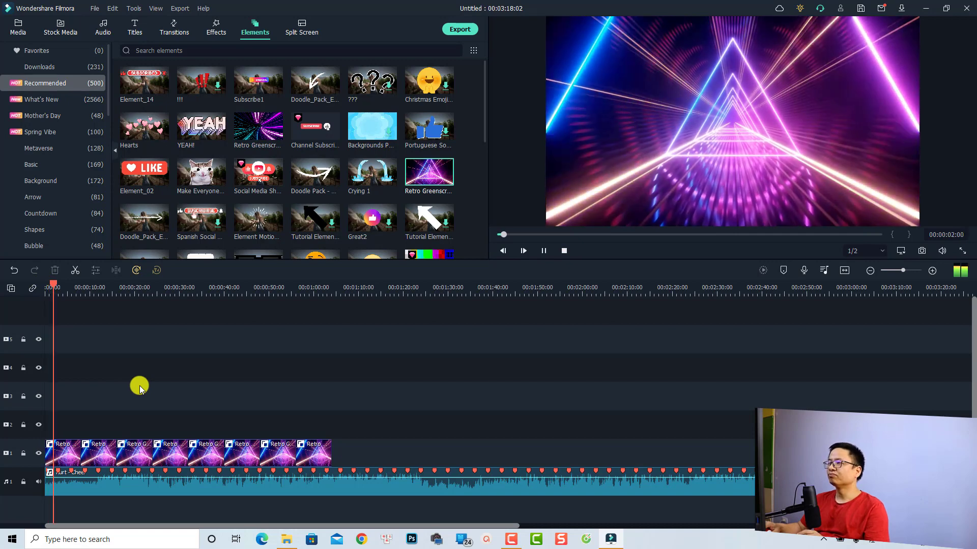
key("space")
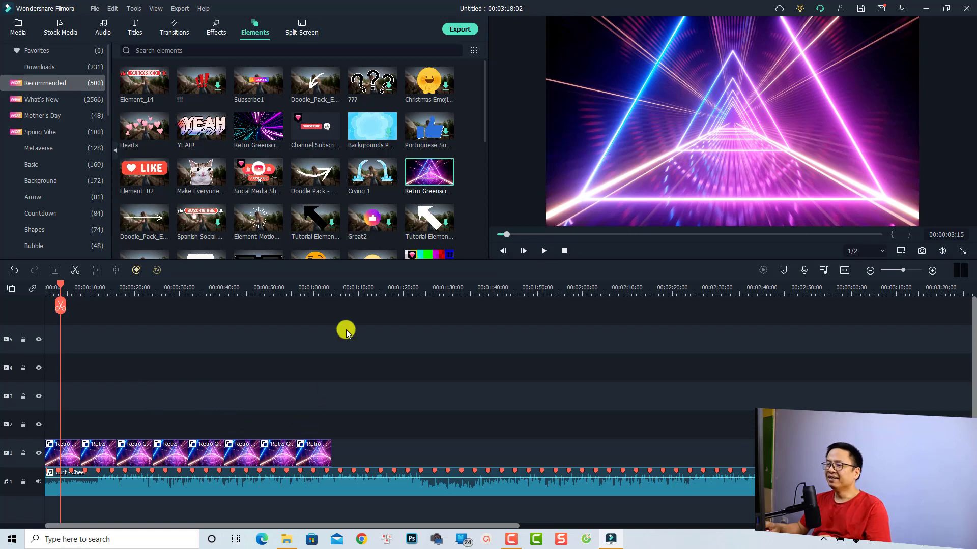
Cut away the music after 00:01:05:24 and trim its end to the last background clip's end at 00:01:04:00.
left_click(341, 290)
left_click(377, 484)
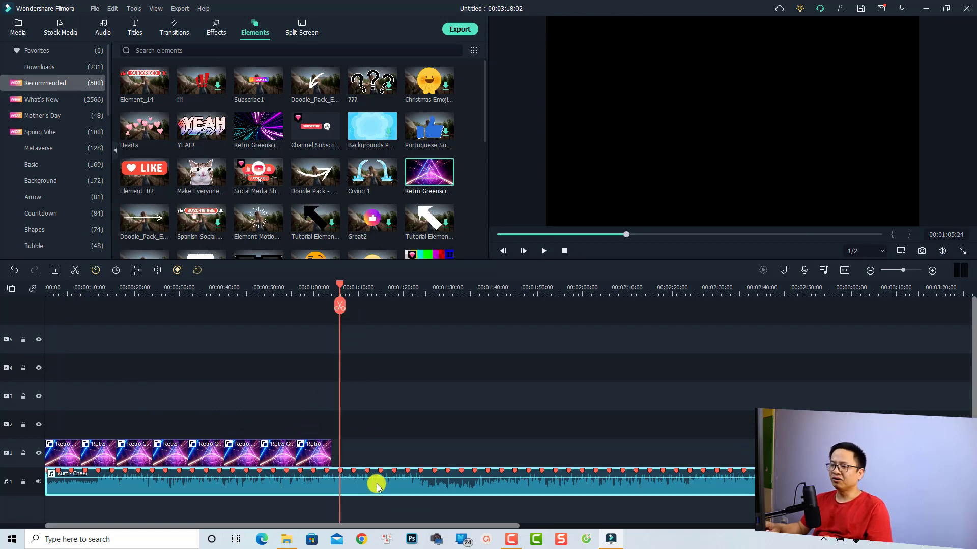
left_click(338, 308)
key("Delete")
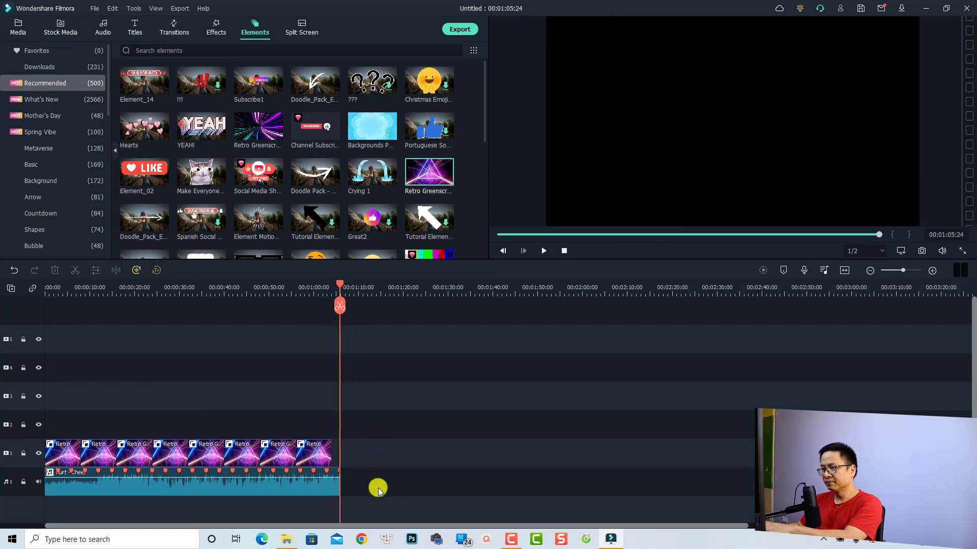
left_click_drag(338, 490, 332, 488)
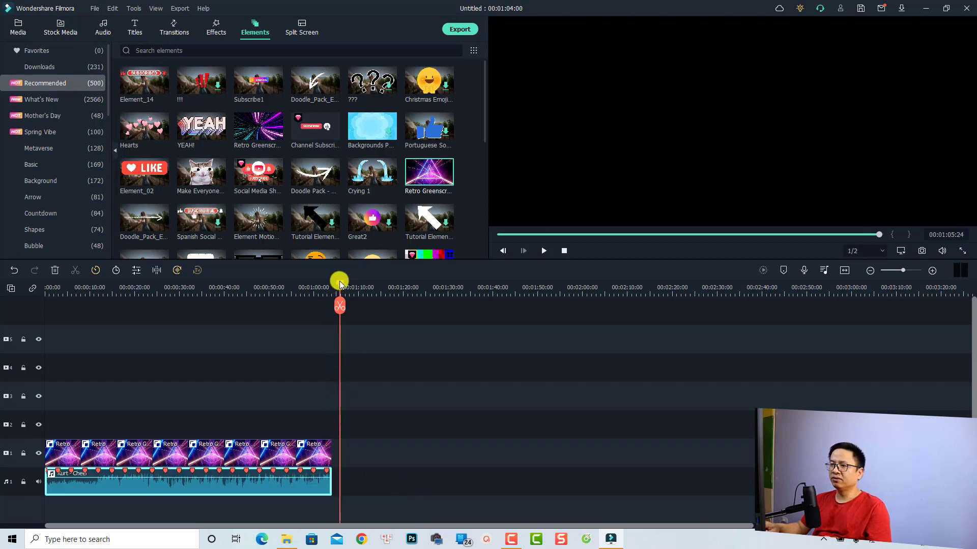
Split the music clip at 00:00:21:11.
left_click_drag(338, 279, 140, 331)
left_click_drag(247, 405, 198, 514)
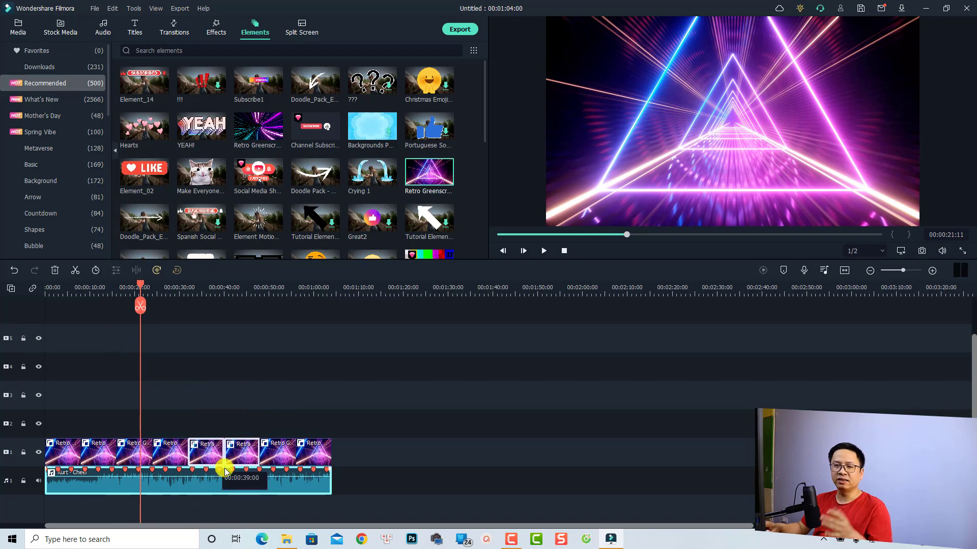
left_click(141, 307)
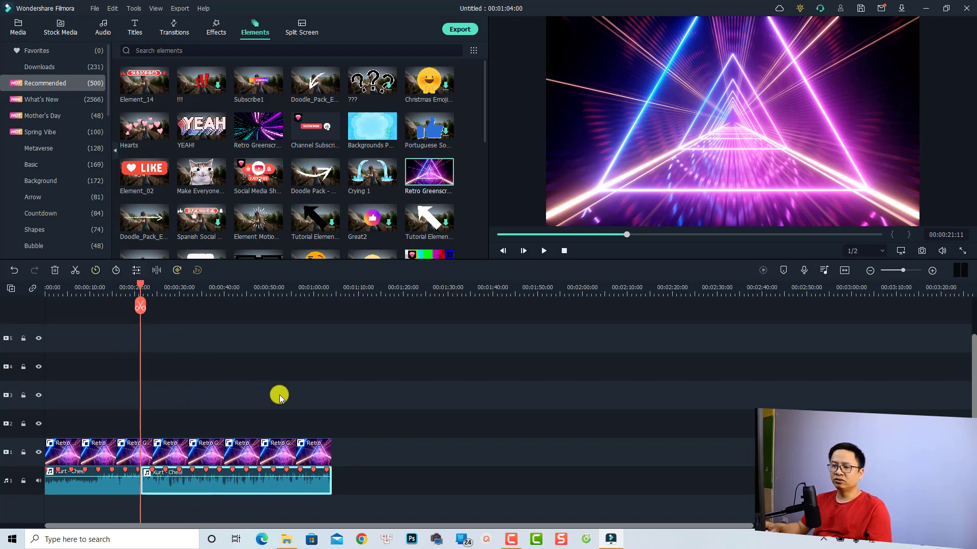
Split the background clip at 00:00:21:11 and delete all background and music clips after that point.
left_click(139, 452)
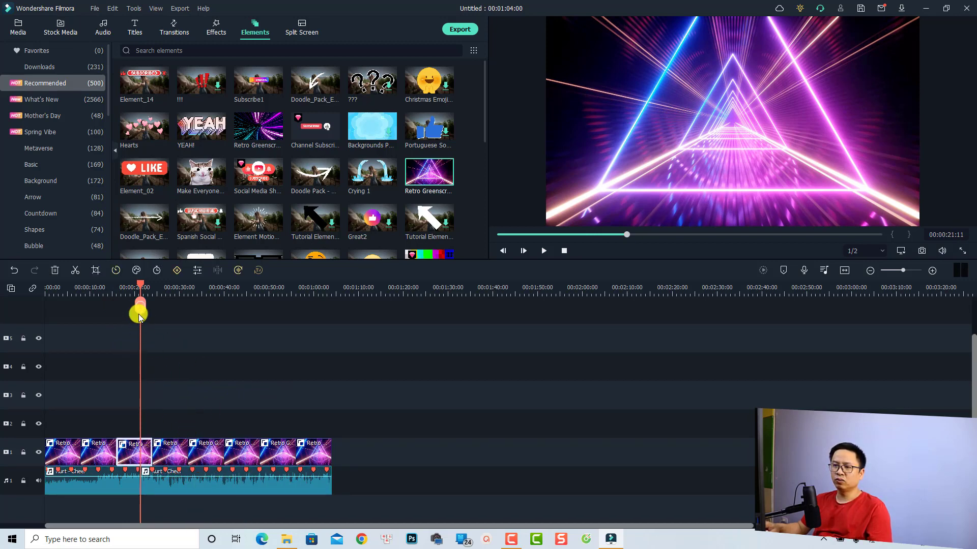
left_click(139, 313)
left_click_drag(363, 392, 146, 499)
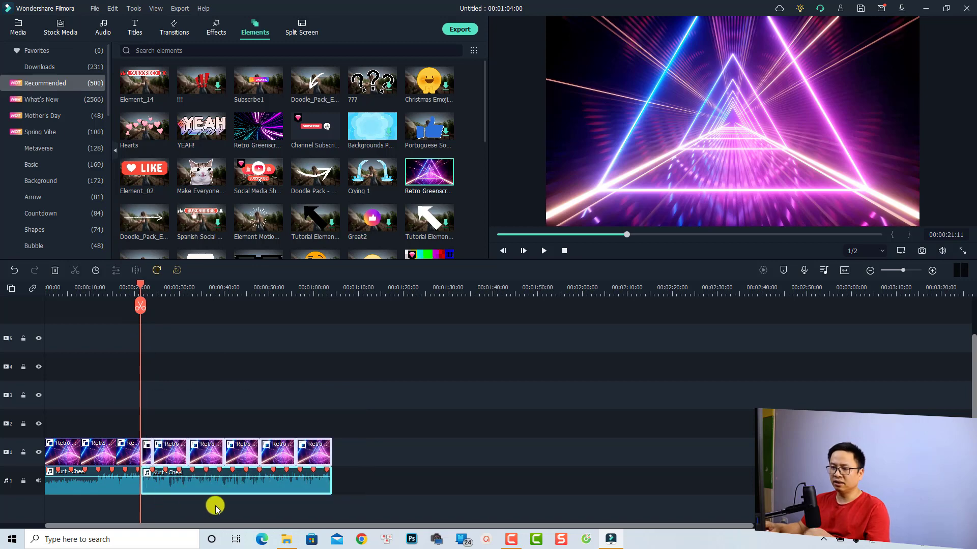
key("Delete")
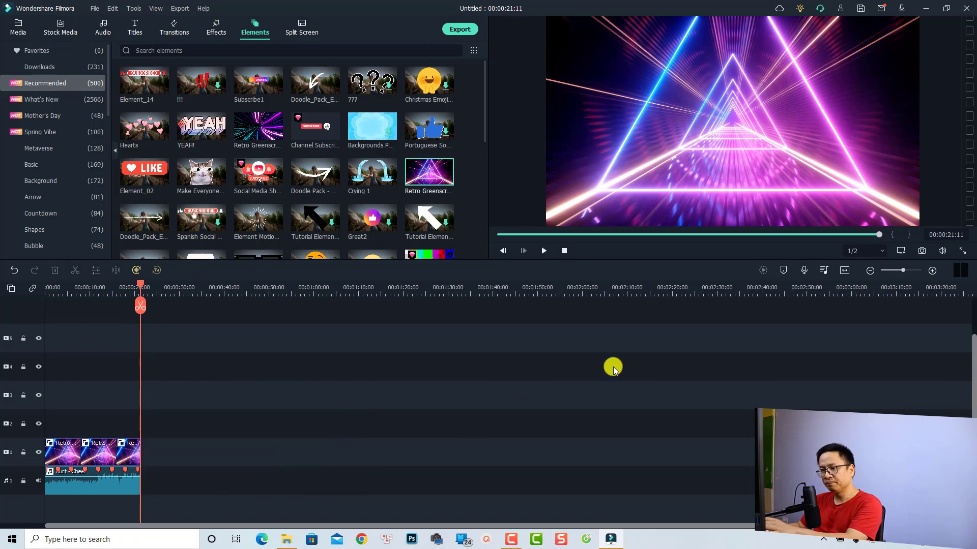
left_click(845, 271)
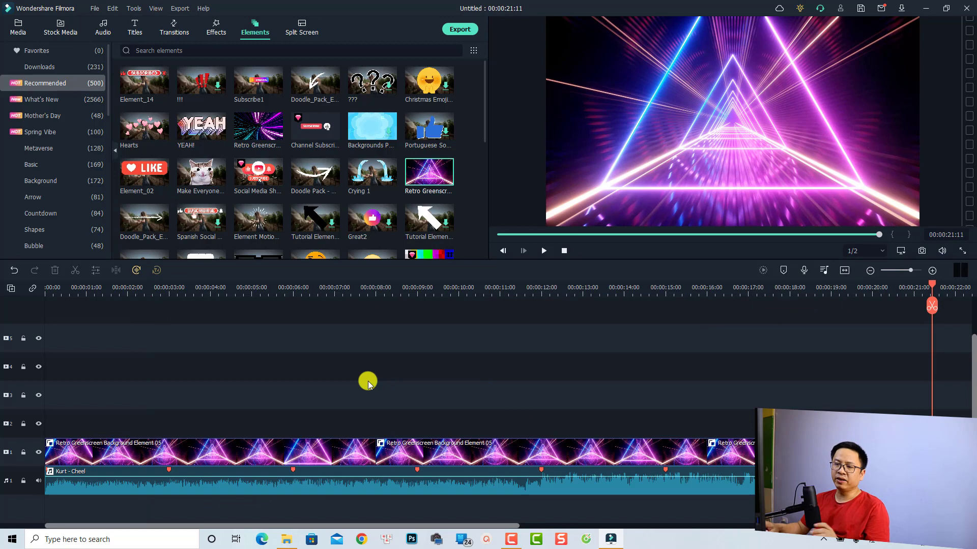
Place the IMG_0004 photo on video track 2 at the timeline start and extend it to the background's end at 00:00:21:11.
left_click_drag(57, 287, 22, 294)
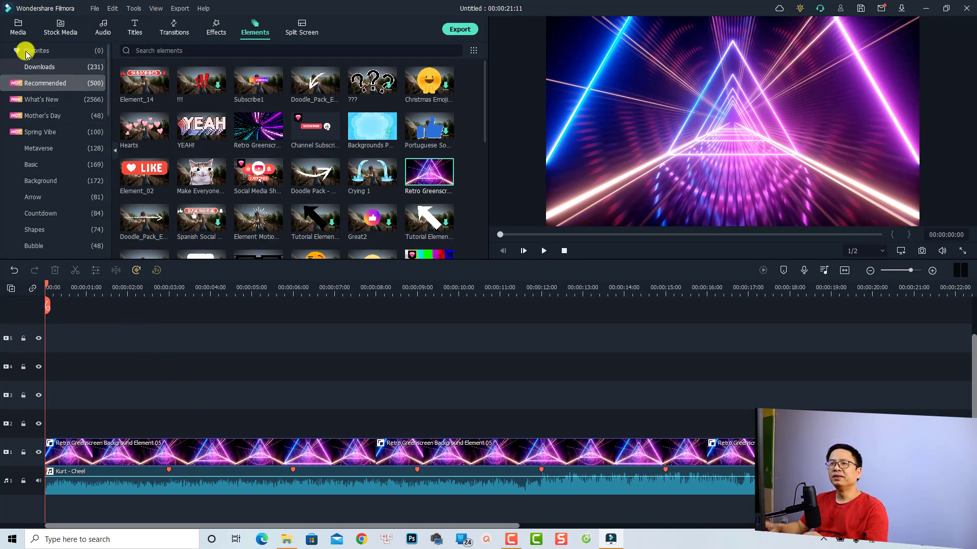
left_click(18, 26)
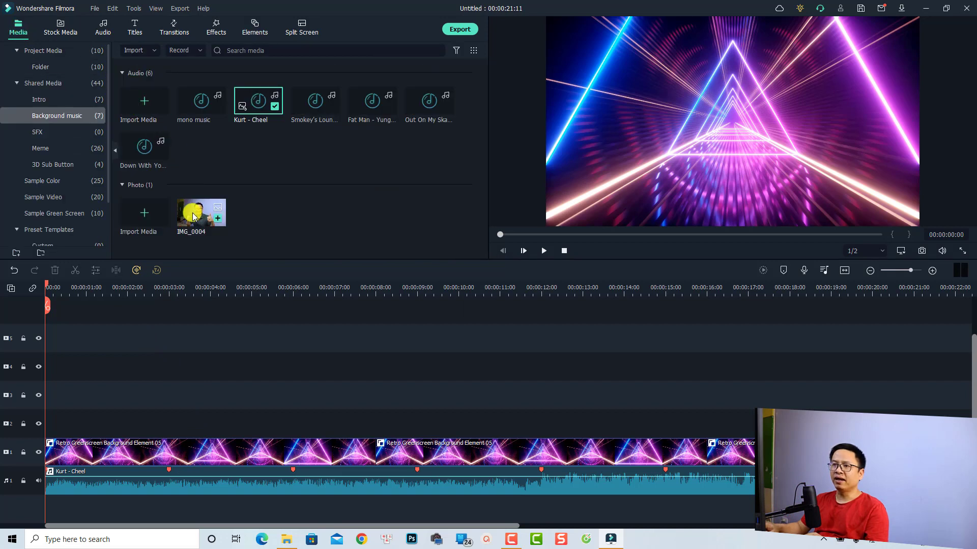
left_click_drag(191, 221, 28, 429)
left_click(214, 429)
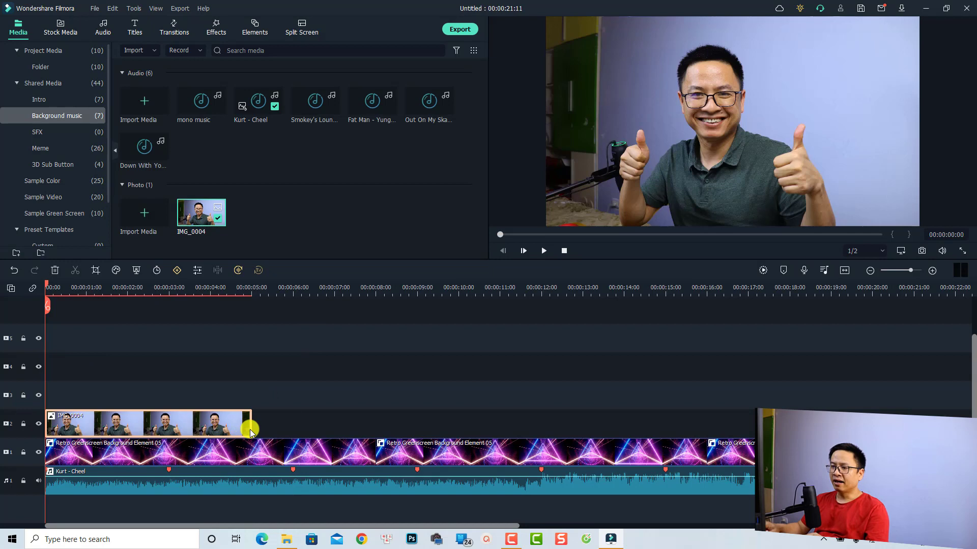
left_click_drag(249, 429, 927, 407)
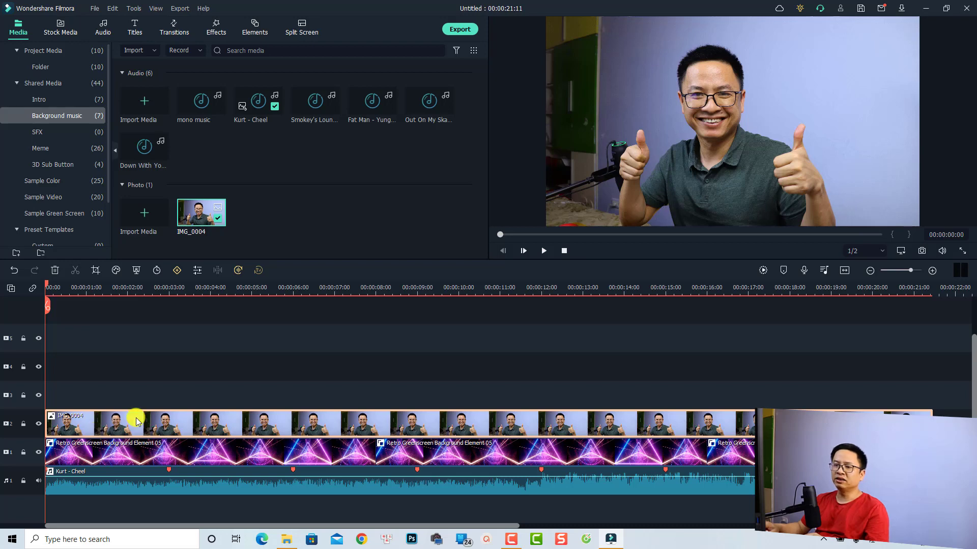
Search the effects for "image mask" and apply the Image Mask effect to the IMG_0004 photo clip.
left_click(213, 27)
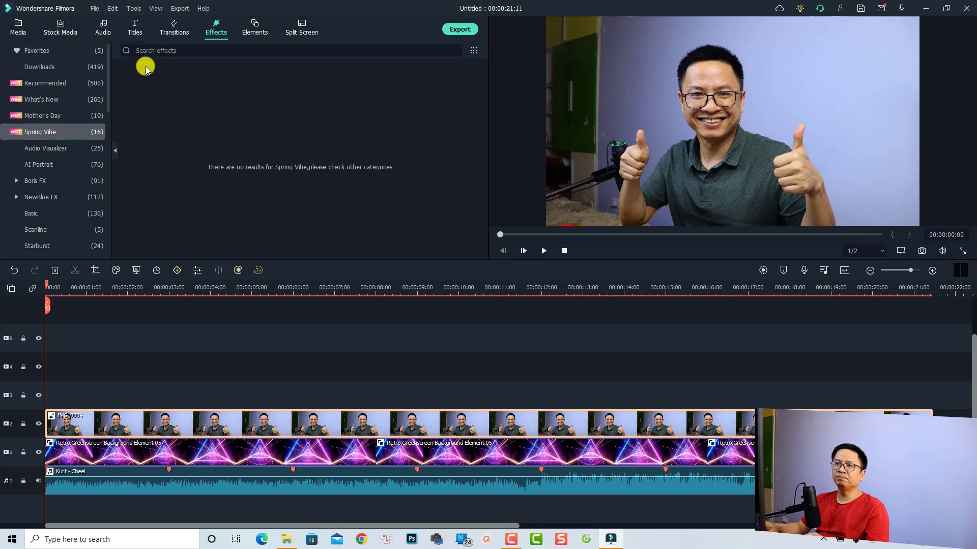
left_click(50, 84)
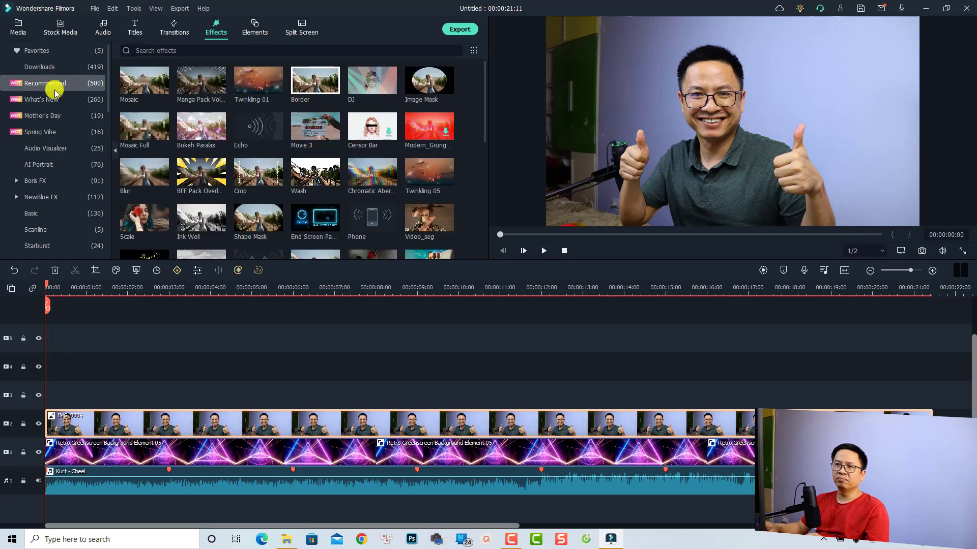
left_click(148, 51)
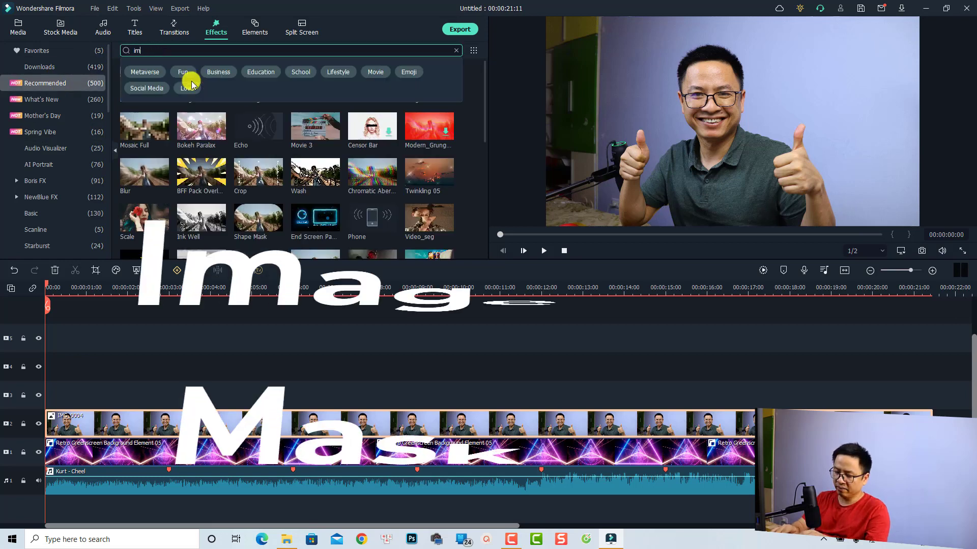
type("image mask")
key("Return")
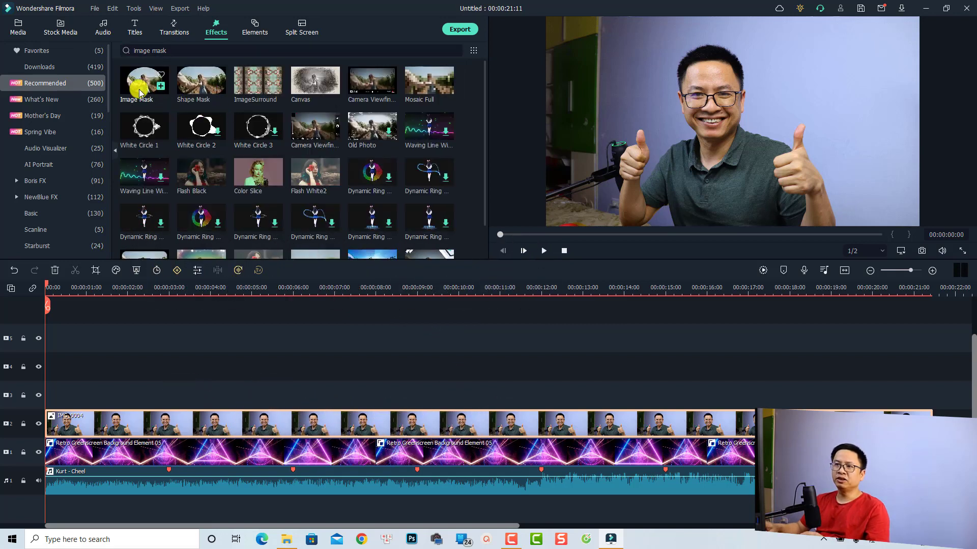
left_click_drag(140, 92, 108, 418)
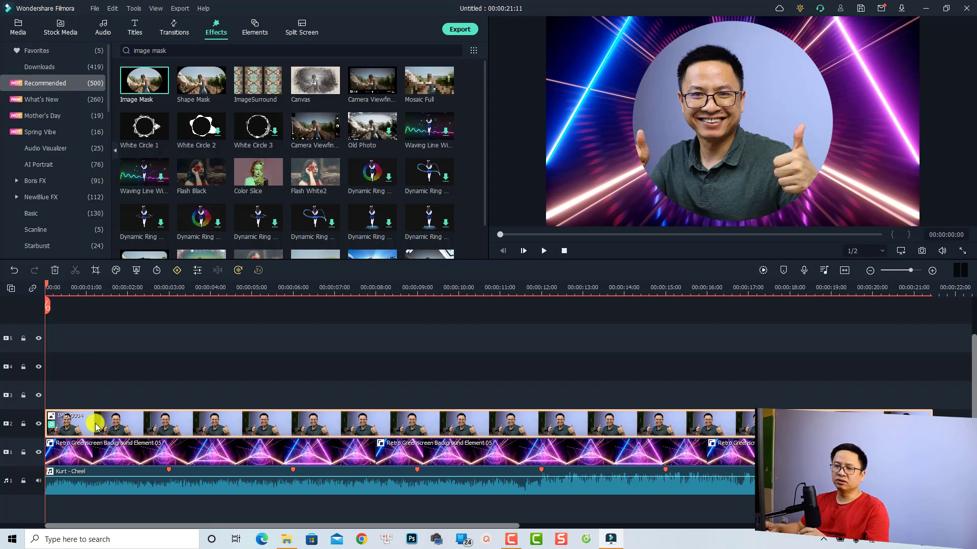
Set the photo's circular Image Mask to width 72, height 68, X -52 and Y 93.
double_click(95, 423)
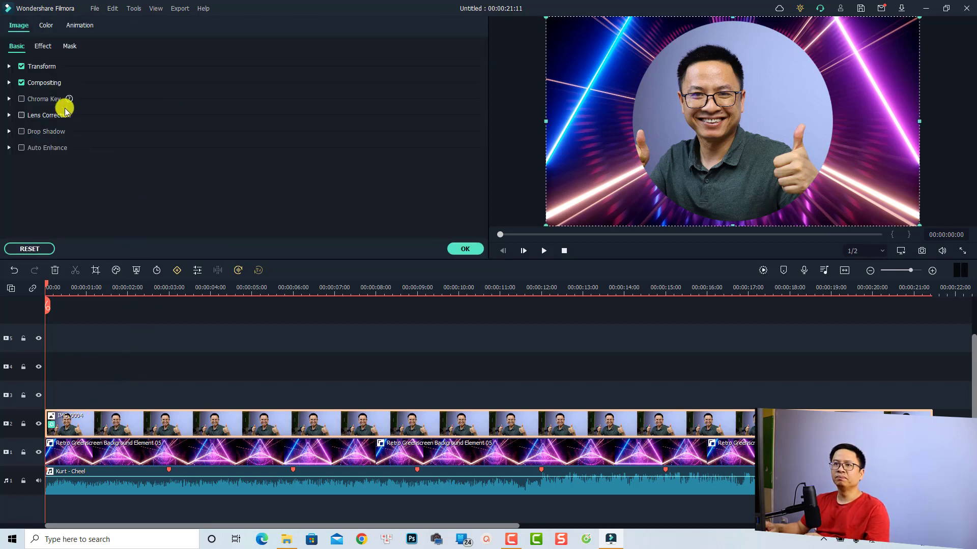
left_click(44, 46)
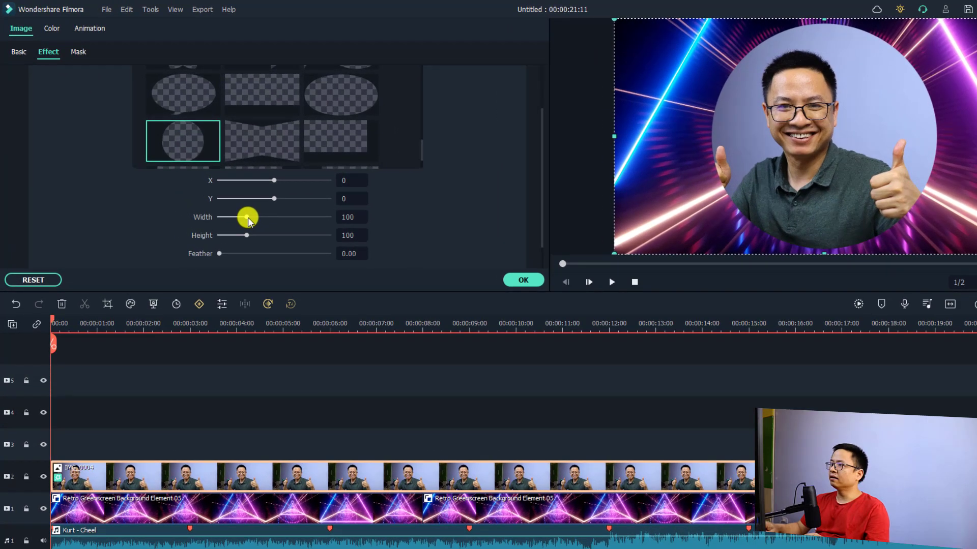
left_click_drag(247, 216, 237, 237)
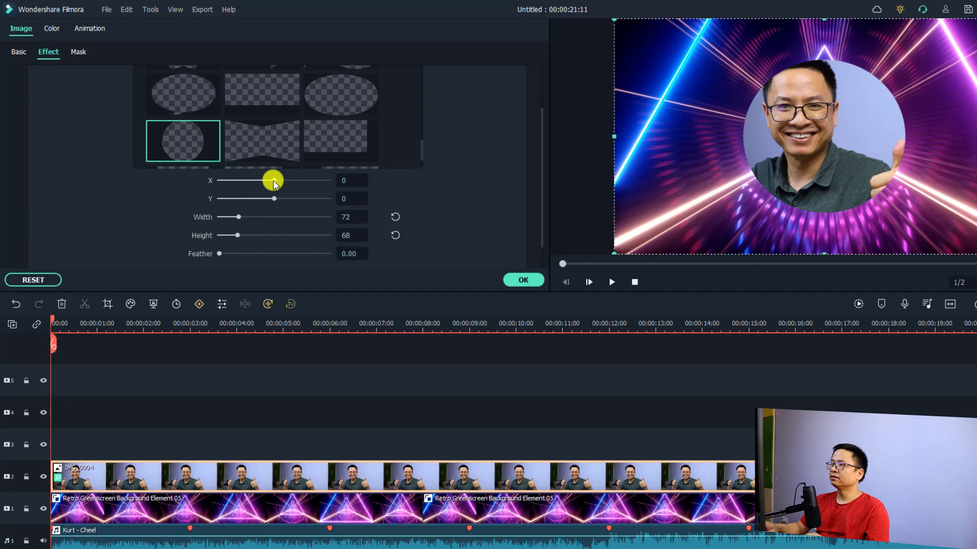
left_click_drag(270, 179, 270, 179)
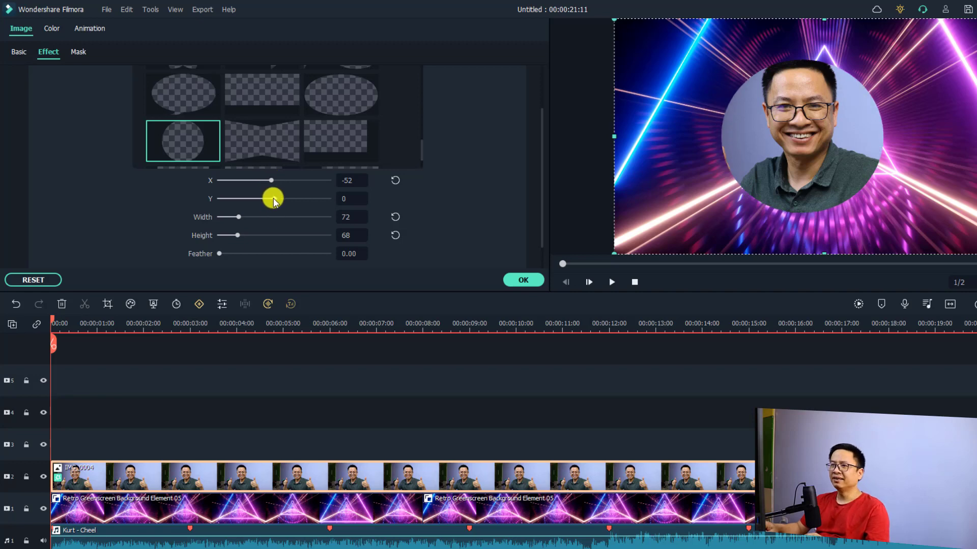
left_click_drag(273, 199, 279, 200)
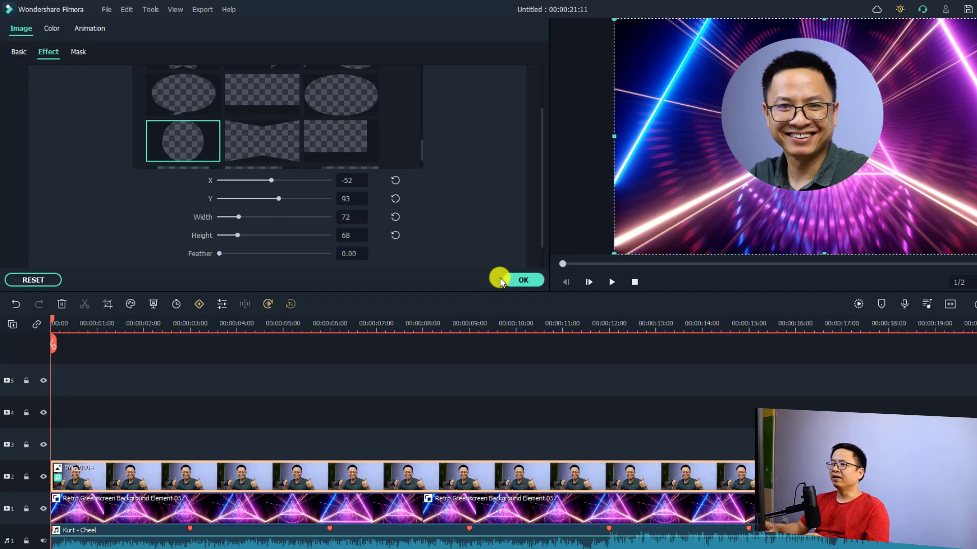
left_click(522, 281)
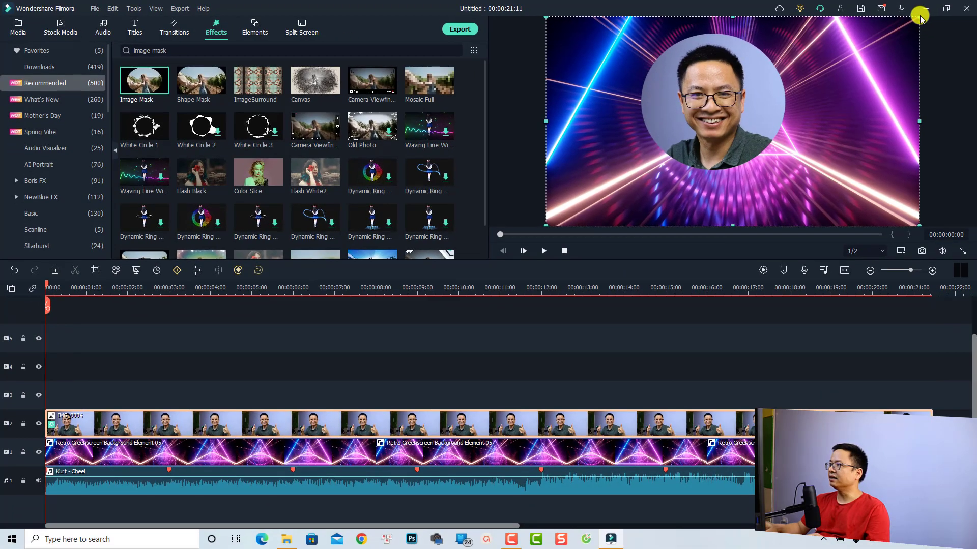
Scale the masked photo down to about 60% and position it over the centre of the neon triangle.
left_click_drag(919, 17, 766, 102)
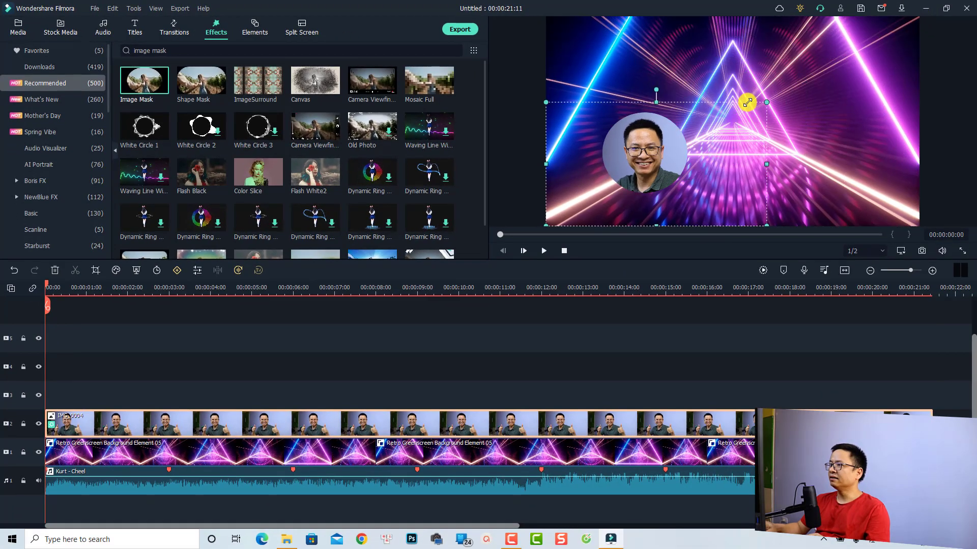
left_click_drag(639, 156, 730, 118)
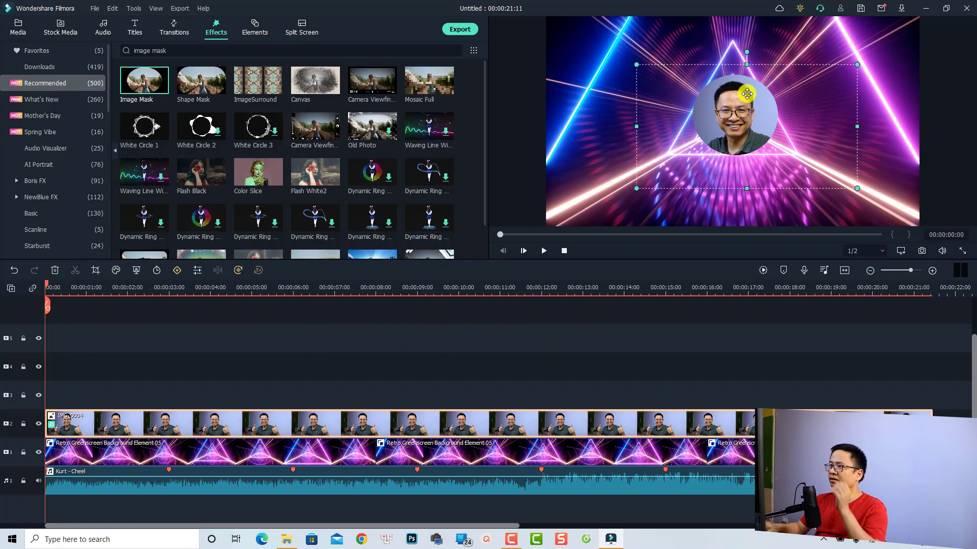
Set the feather of the photo's Image Mask effect to 6.25.
left_click(127, 424)
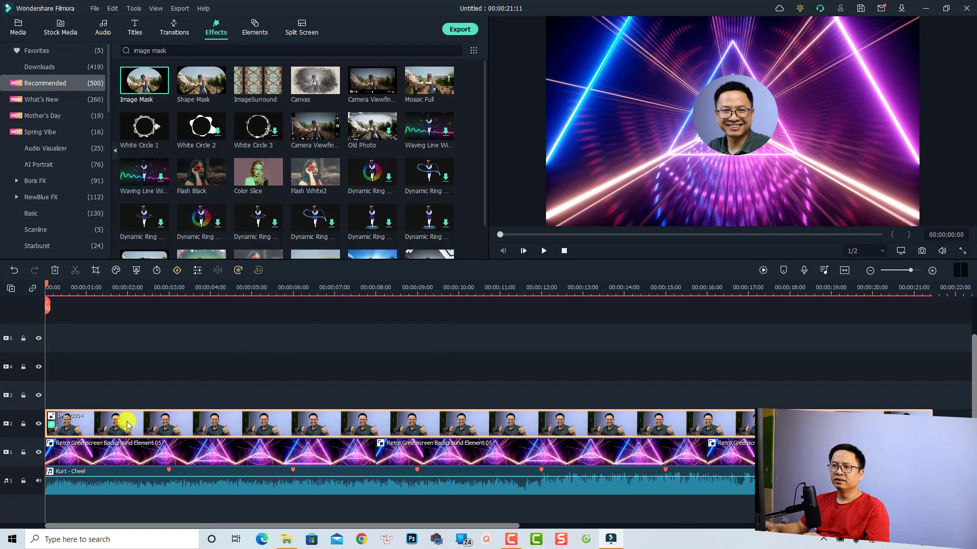
double_click(127, 425)
left_click(40, 45)
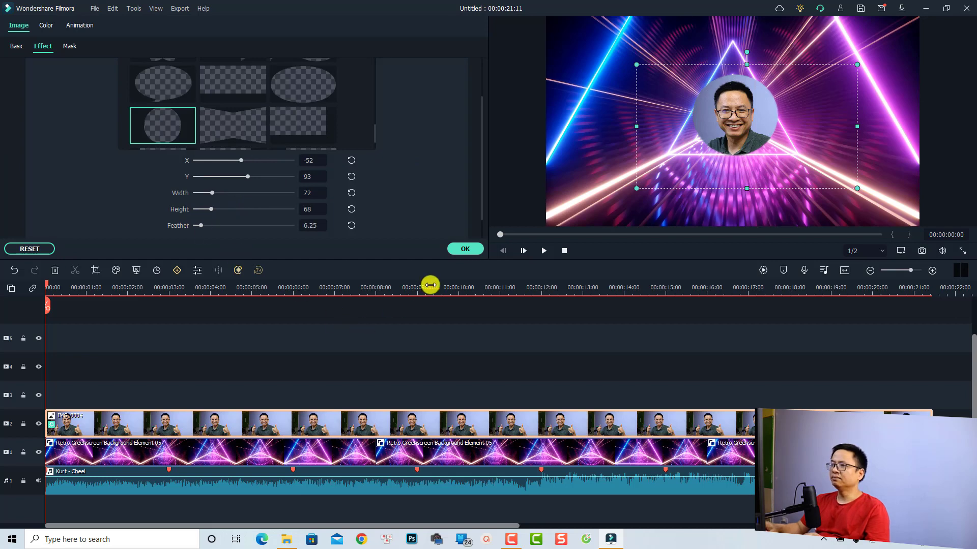
left_click(465, 249)
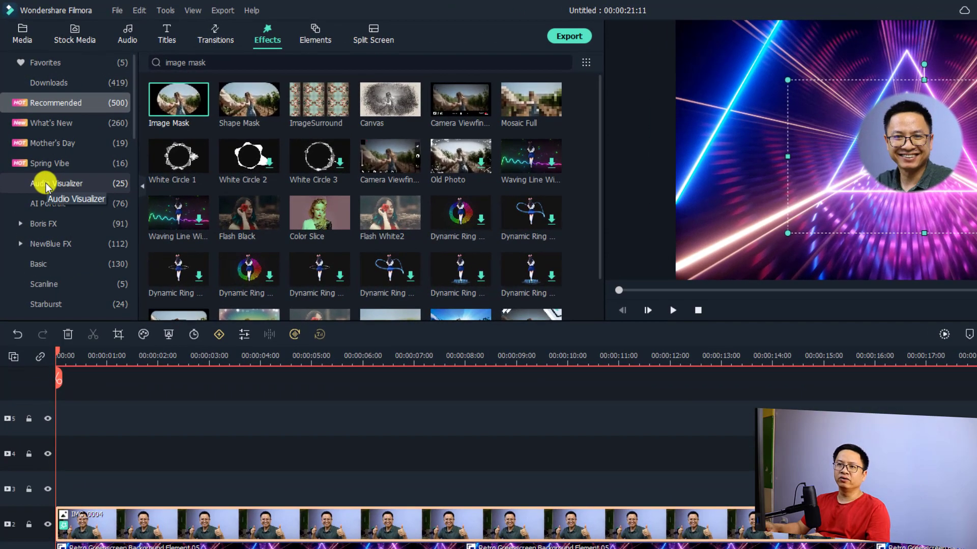
Add the Iridescent Circle 3 Audio Visualizer effect to video track 3 at the timeline start and check it at 00:00:00:12.
left_click(46, 185)
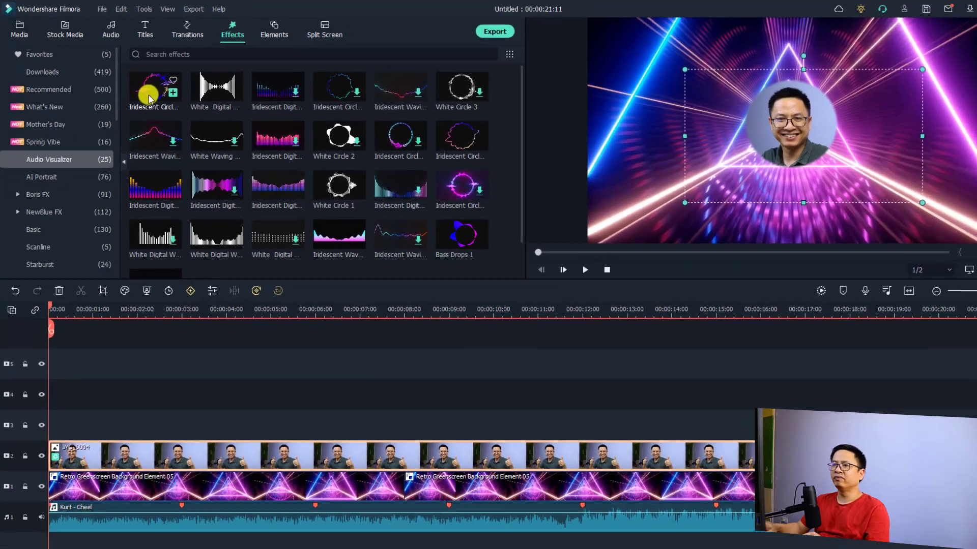
left_click(179, 111)
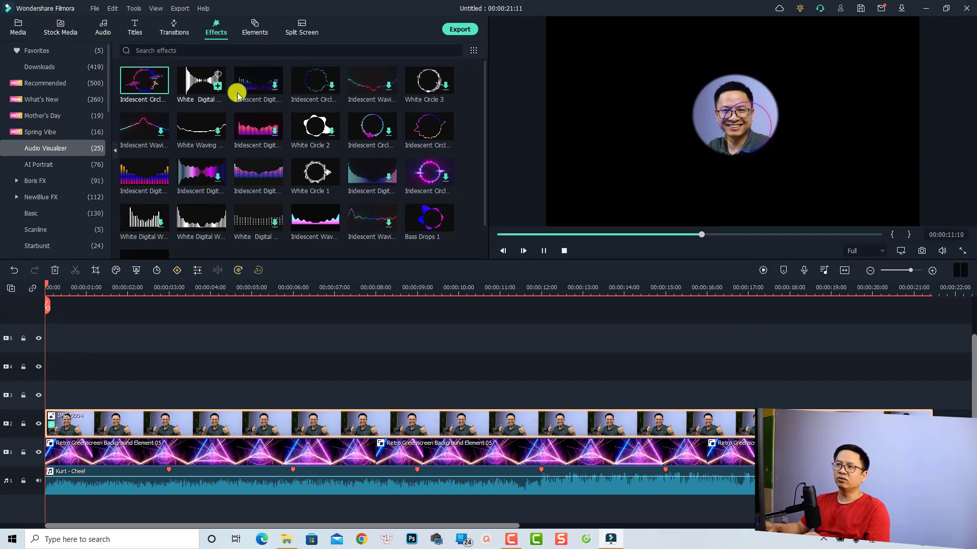
left_click(364, 133)
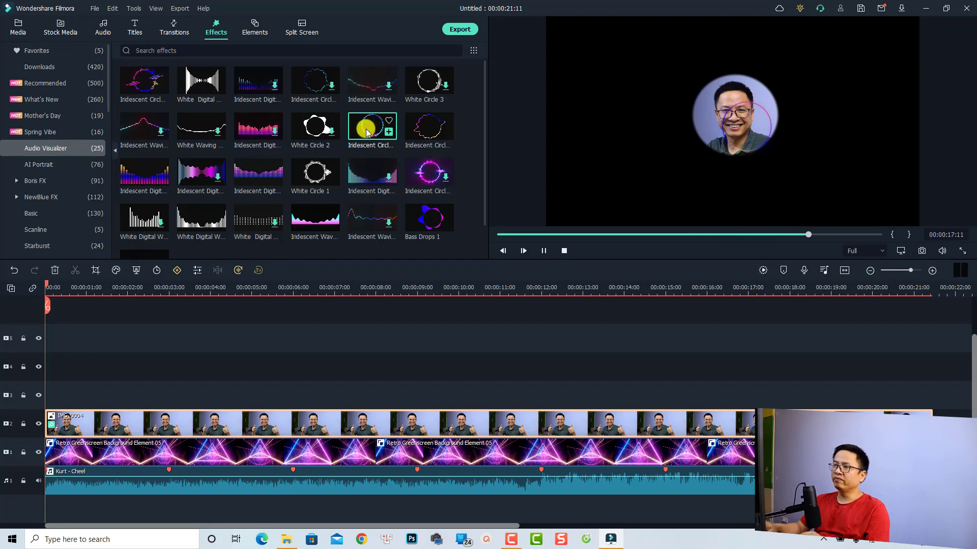
left_click(366, 131)
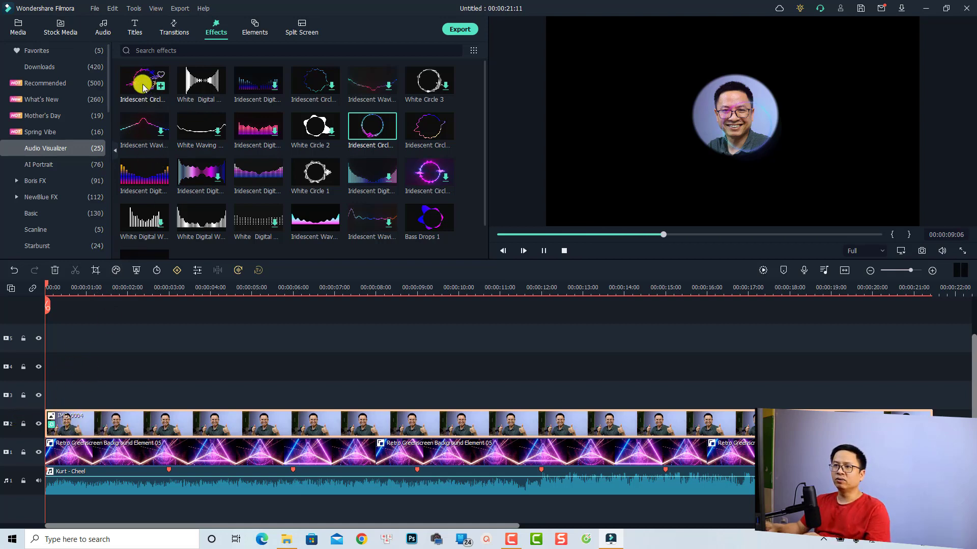
left_click_drag(142, 87, 47, 398)
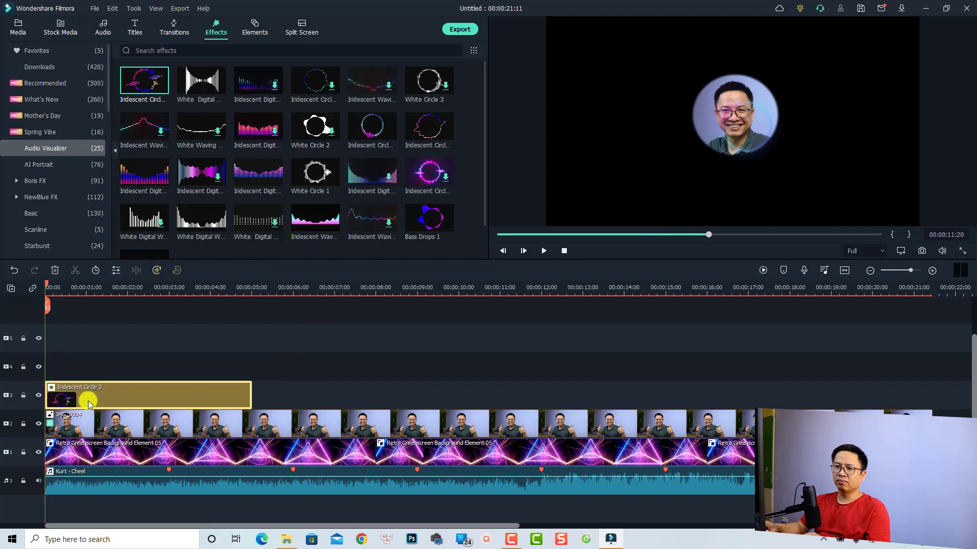
left_click(65, 290)
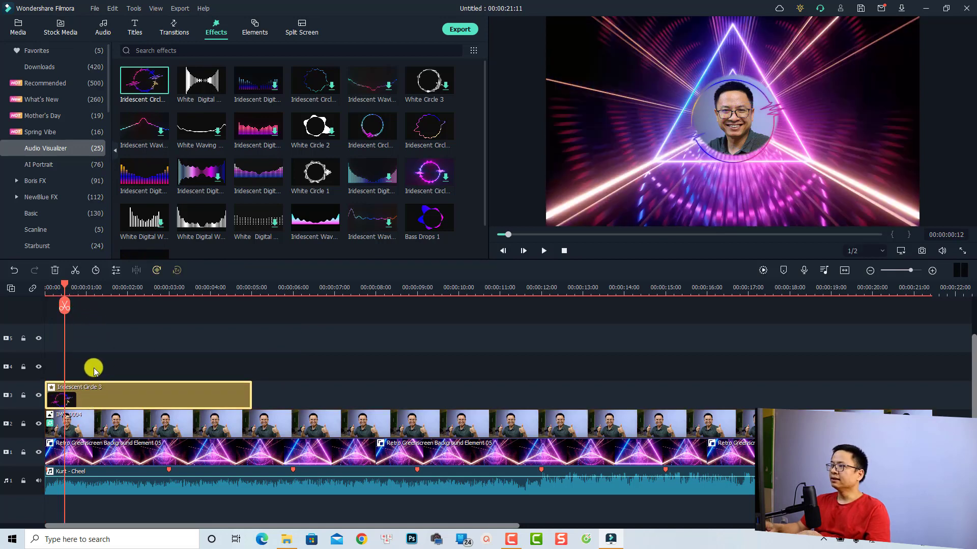
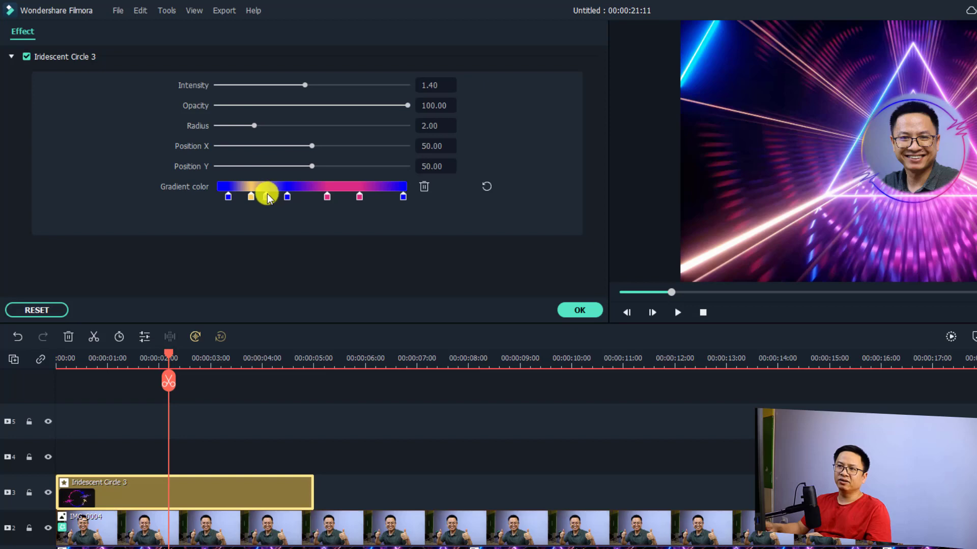
Add a gradient colour stop between the yellow and blue stops of Iridescent Circle 3 and set it to green #55ff00.
left_click(267, 196)
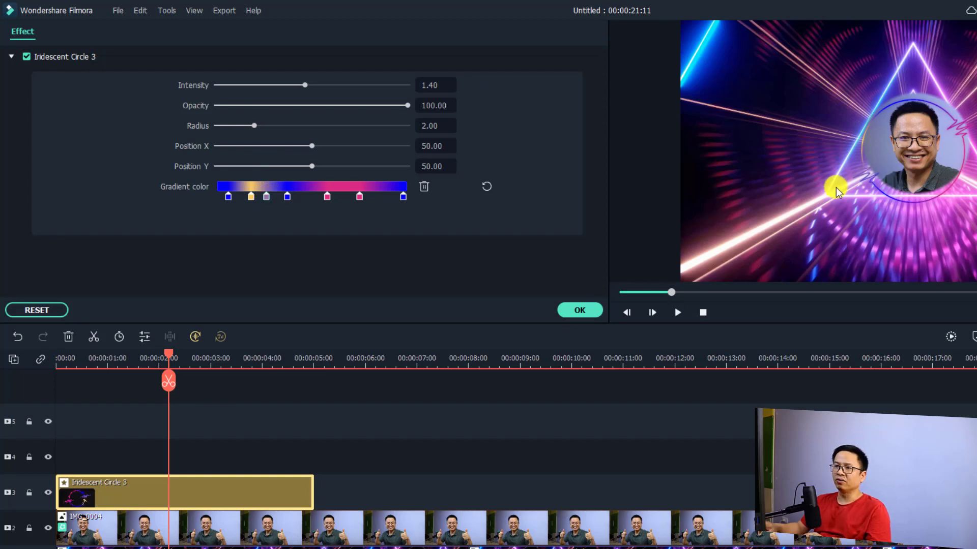
double_click(267, 198)
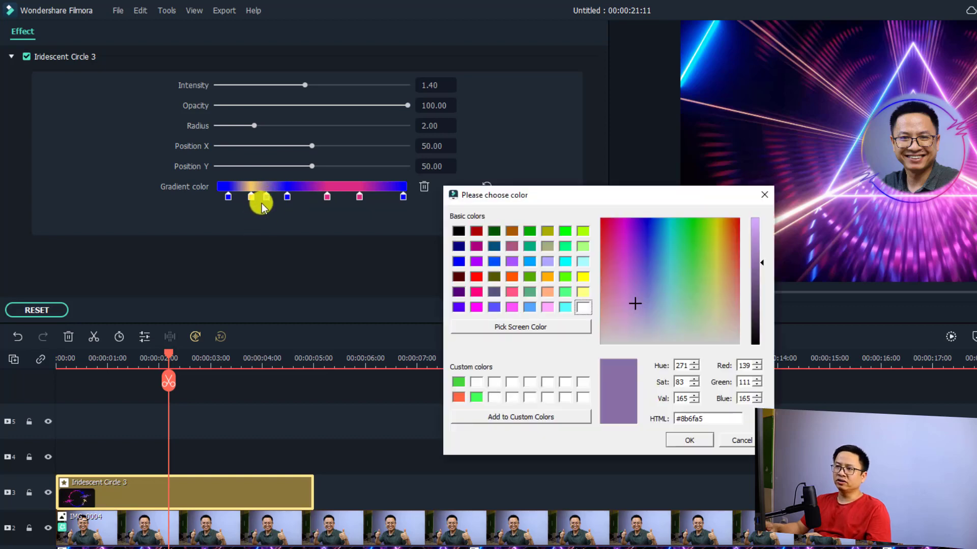
left_click(570, 278)
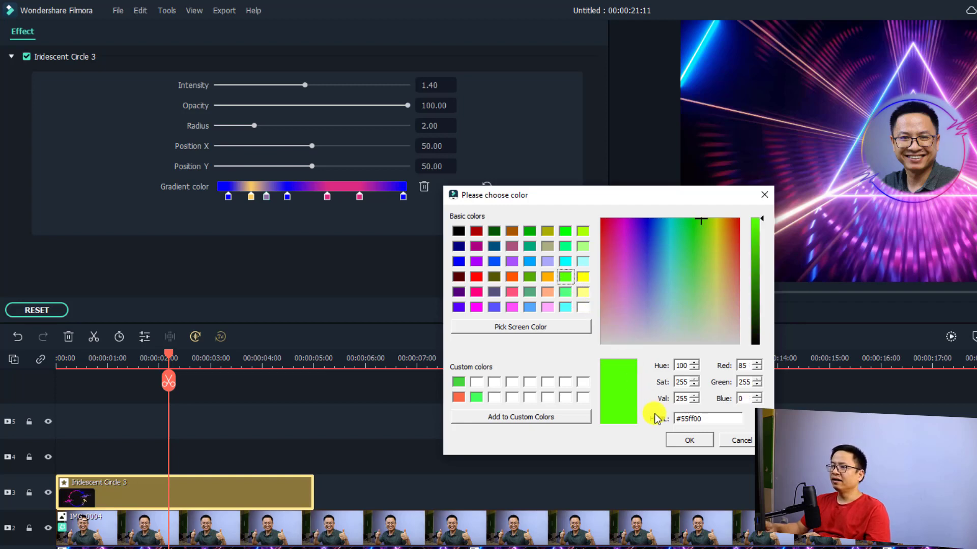
left_click(679, 441)
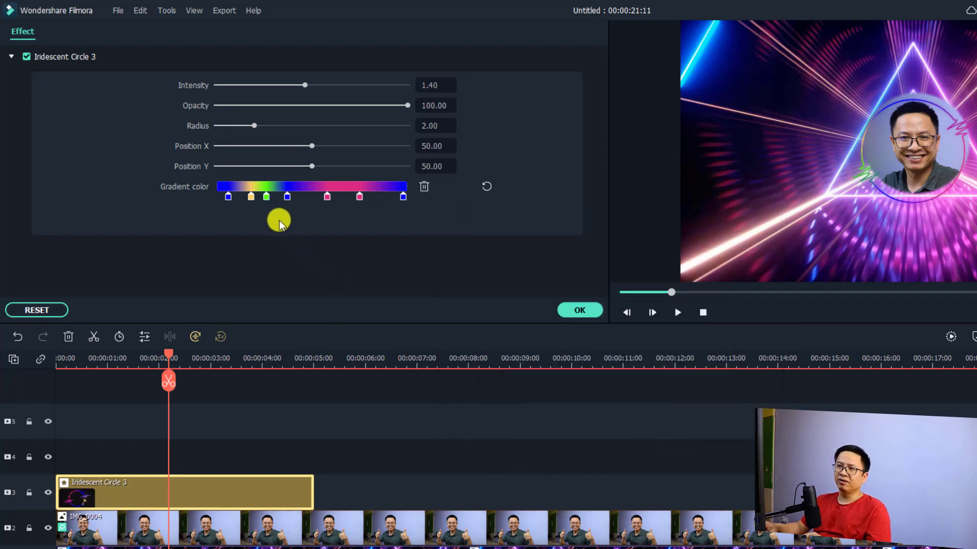
Rearrange Iridescent Circle 3's gradient stops so the green stop sits between the middle blue stop and the first pink stop.
mouse_move(265, 198)
left_mouse_down()
mouse_move(307, 197)
mouse_move(280, 198)
left_mouse_up()
left_click(288, 199)
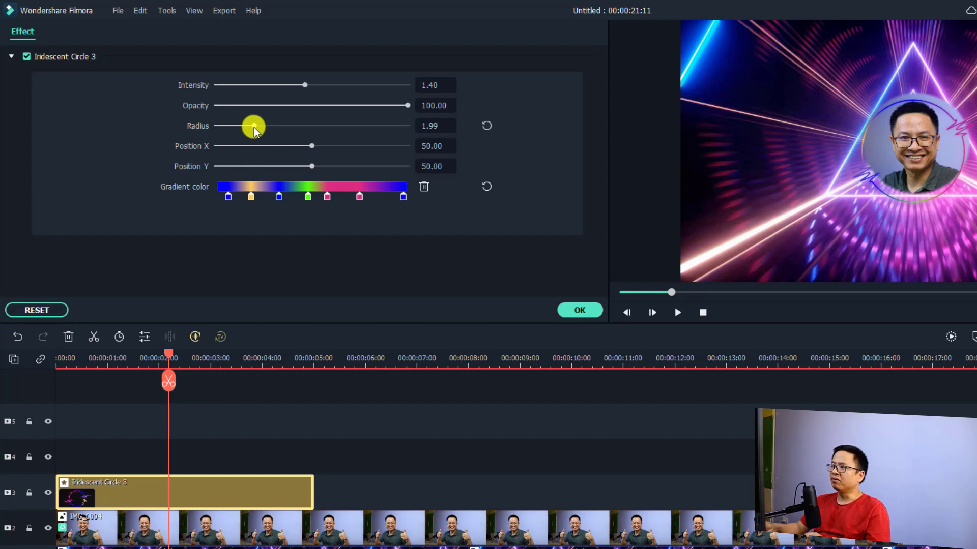
Fit Iridescent Circle 3 around the photo with Radius 2.12, Position X 50.33 and Position Y 48.68, and confirm the effect settings.
left_click_drag(255, 128, 251, 126)
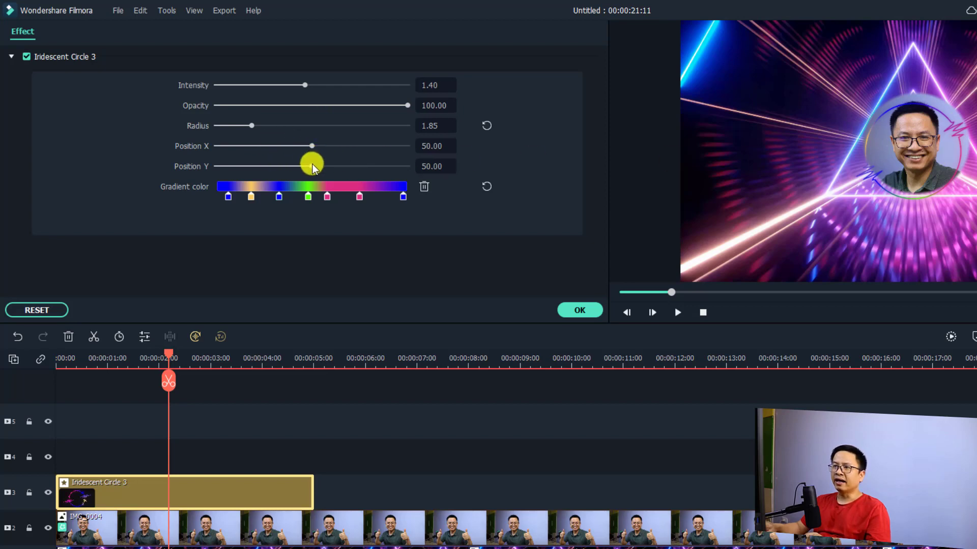
left_click_drag(311, 168, 311, 169)
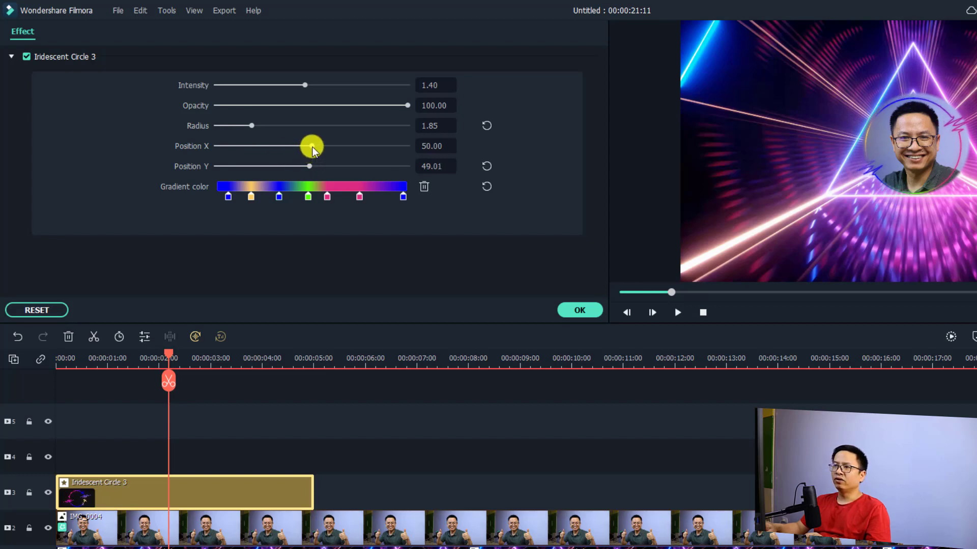
left_click_drag(312, 148, 314, 149)
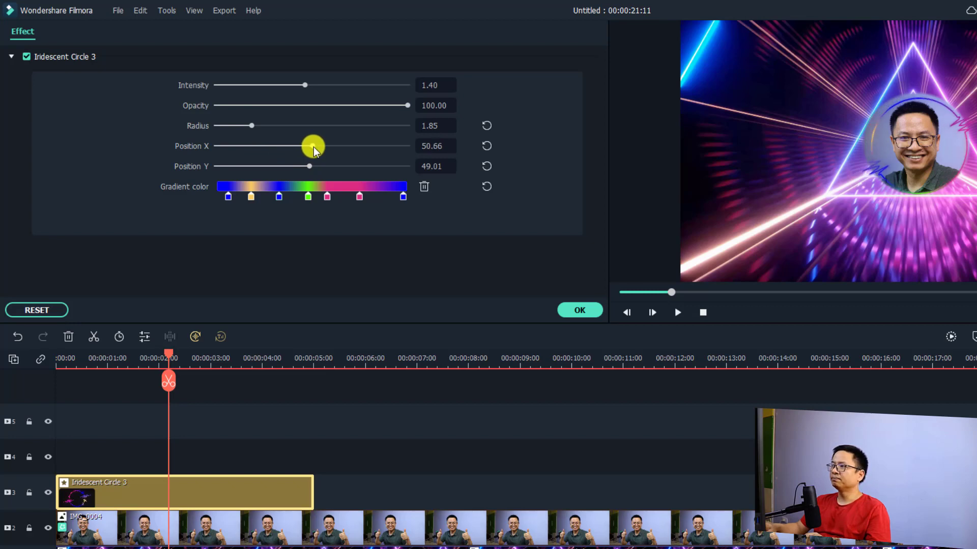
left_click_drag(313, 149, 312, 148)
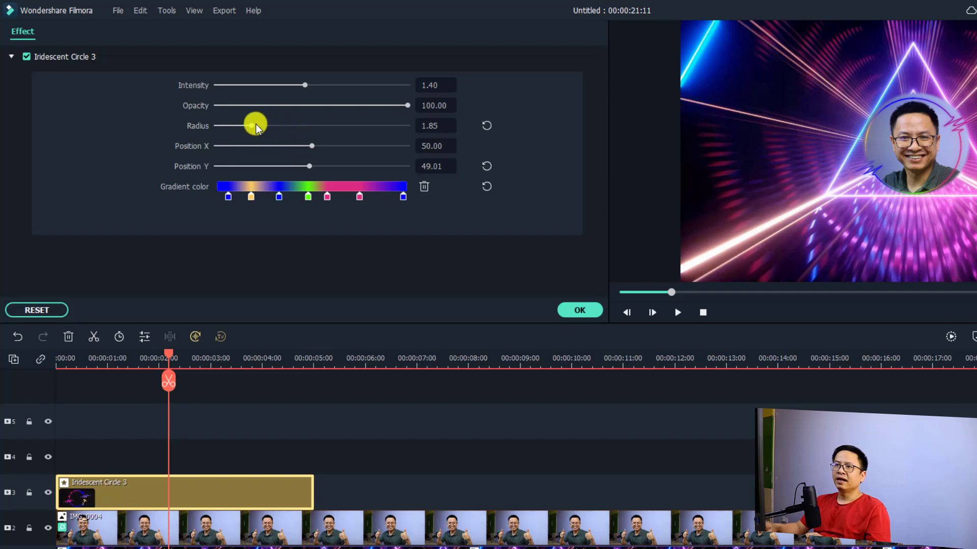
left_click_drag(254, 126, 257, 126)
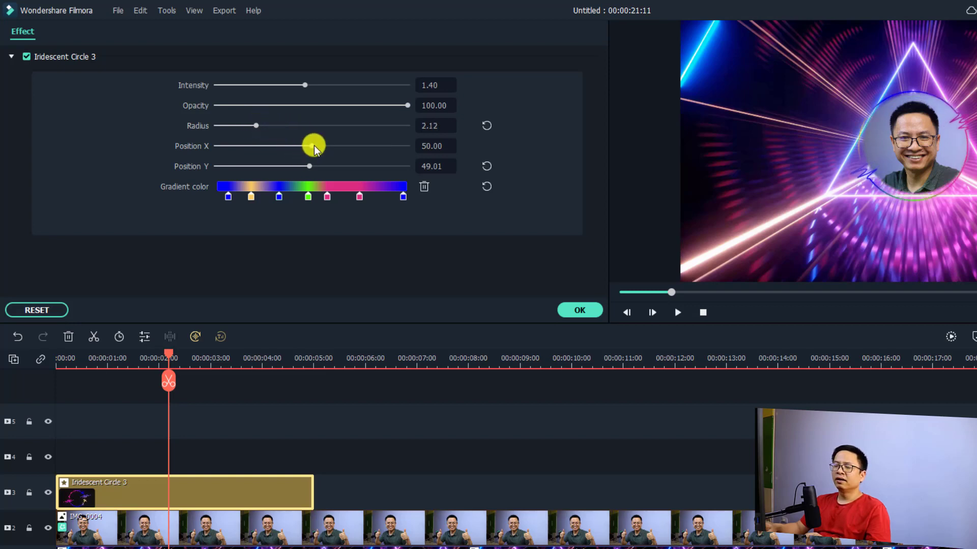
mouse_move(313, 147)
left_mouse_down()
mouse_move(308, 167)
mouse_move(314, 146)
left_mouse_up()
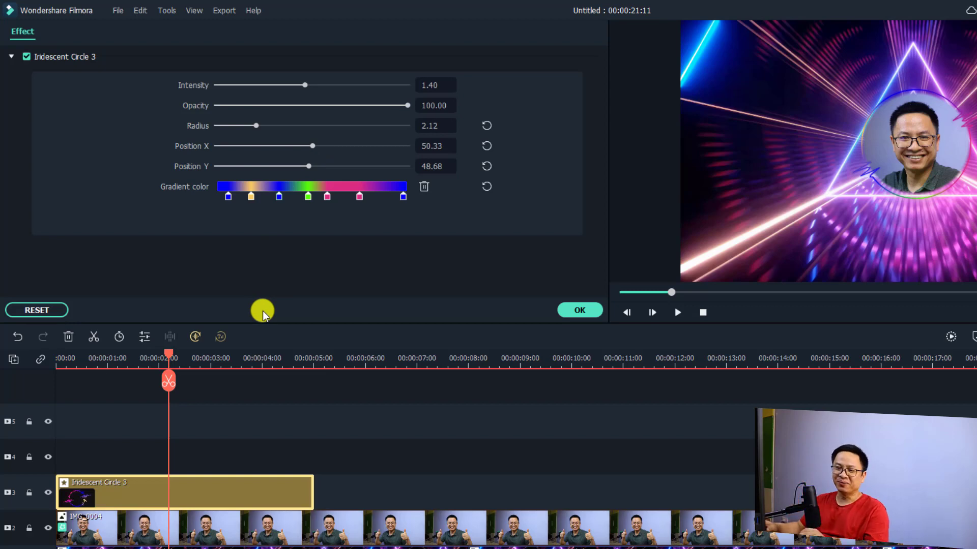
left_click(578, 313)
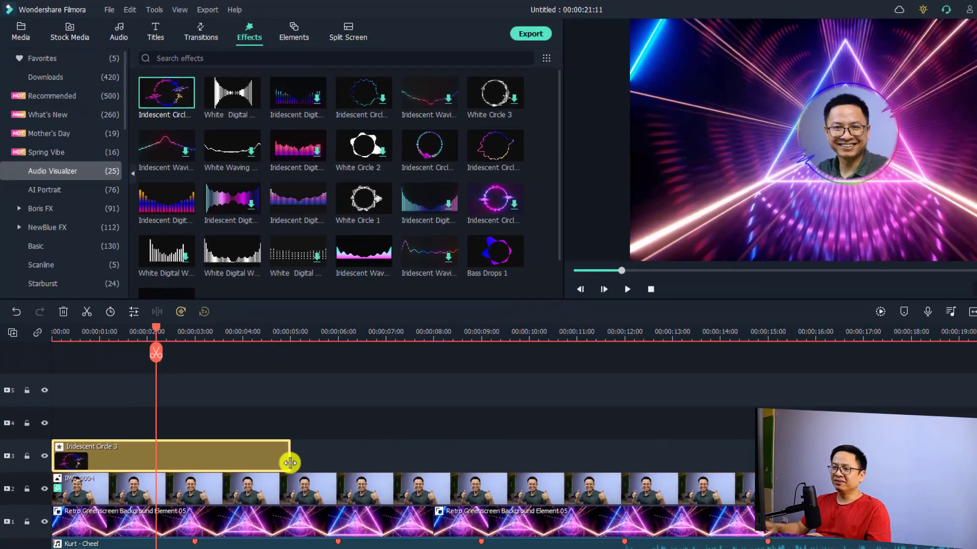
Extend the Iridescent Circle 3 clip on video track 3 to the end of the project and play back the result.
left_click_drag(311, 504, 975, 497)
left_click_drag(782, 396, 936, 395)
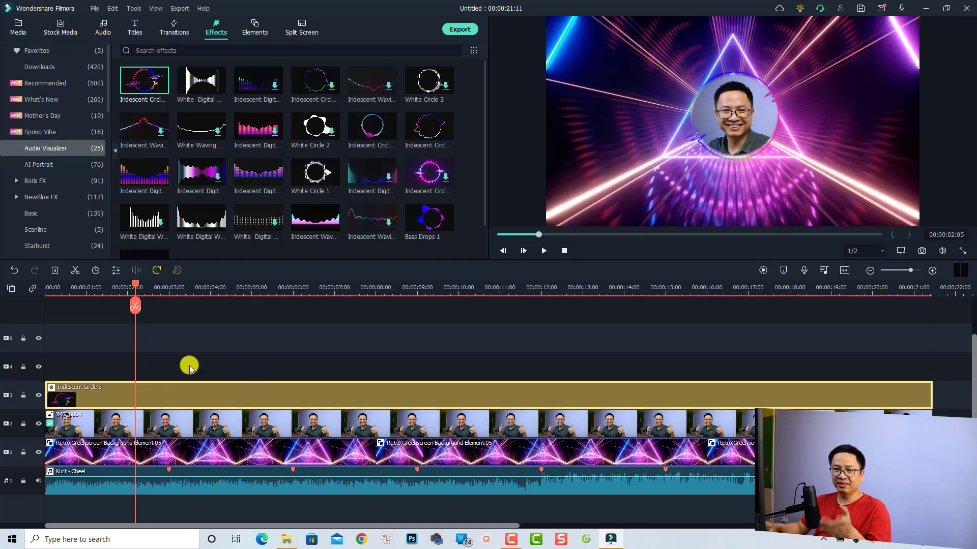
key("space")
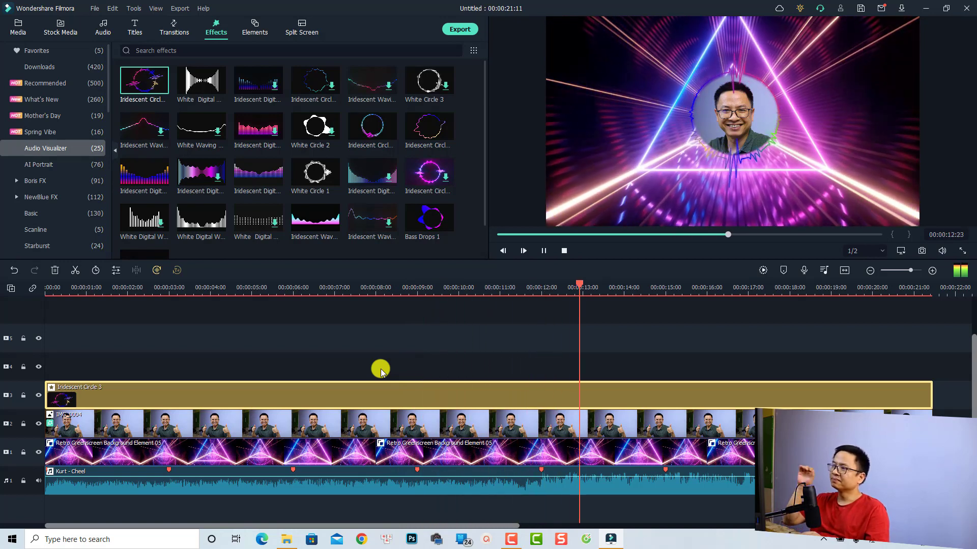
key("space")
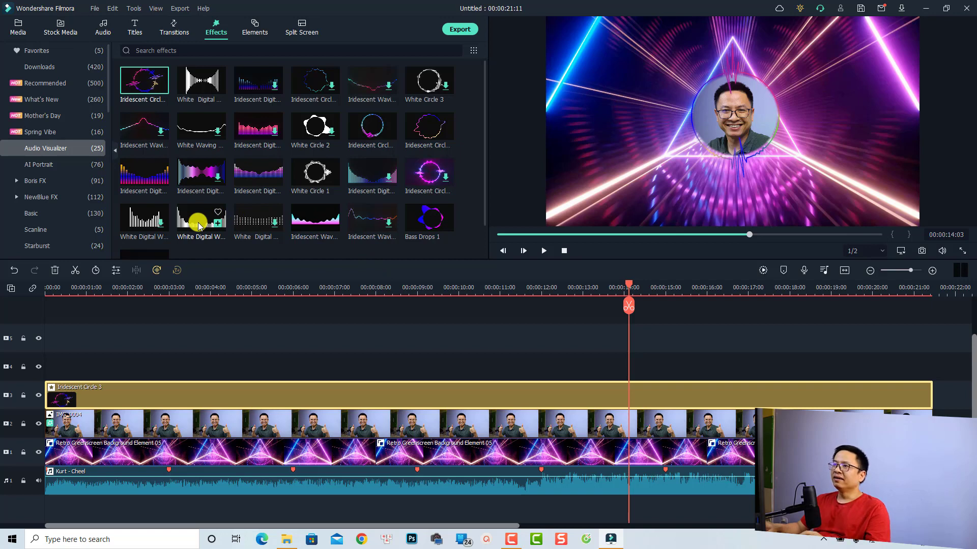
Add the White Digital Wave 1 audio visualizer to video track 4 at the timeline start and preview it at 00:00:00:19.
left_click_drag(198, 225, 44, 367)
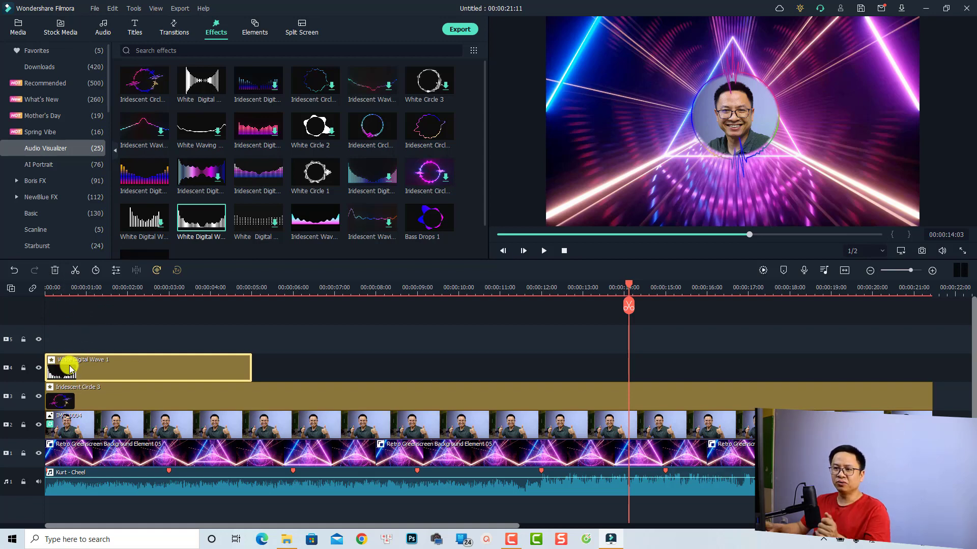
left_click(75, 291)
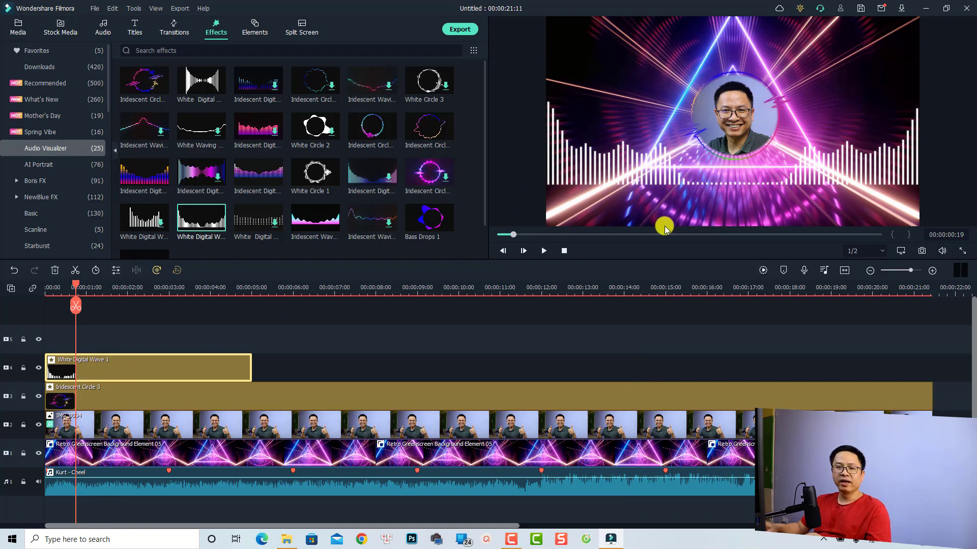
Set White Digital Wave 1's Position Y to 50.00 and its Intensity to 0.75.
double_click(107, 369)
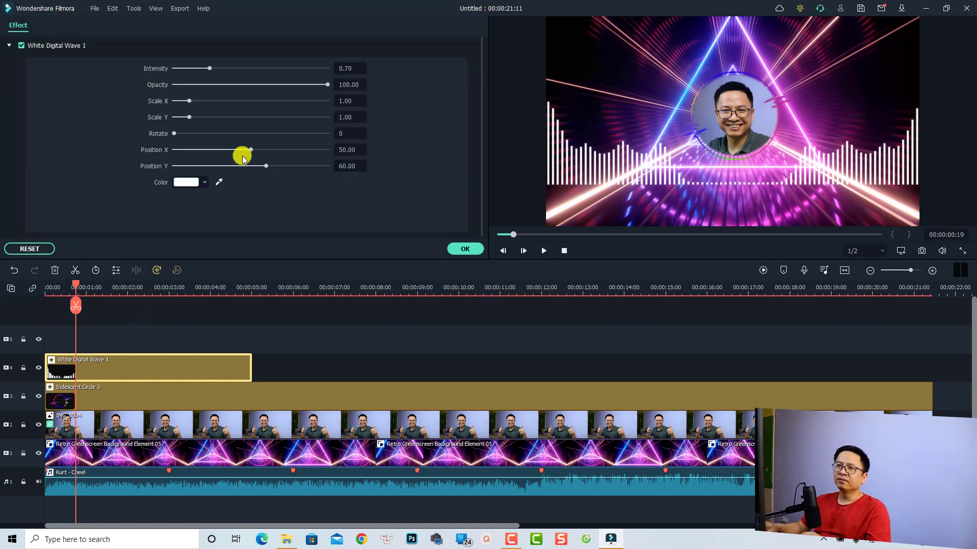
left_click(267, 165)
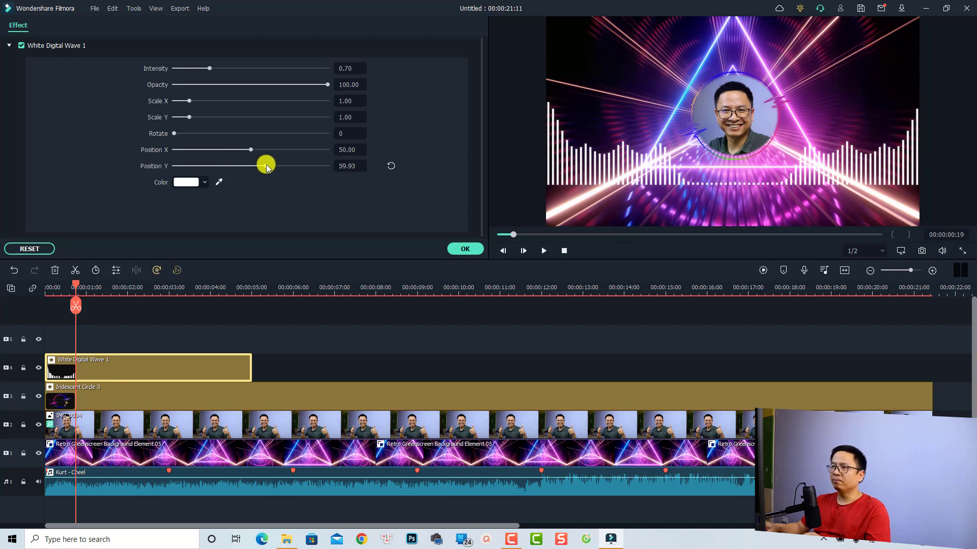
left_click_drag(265, 164, 249, 163)
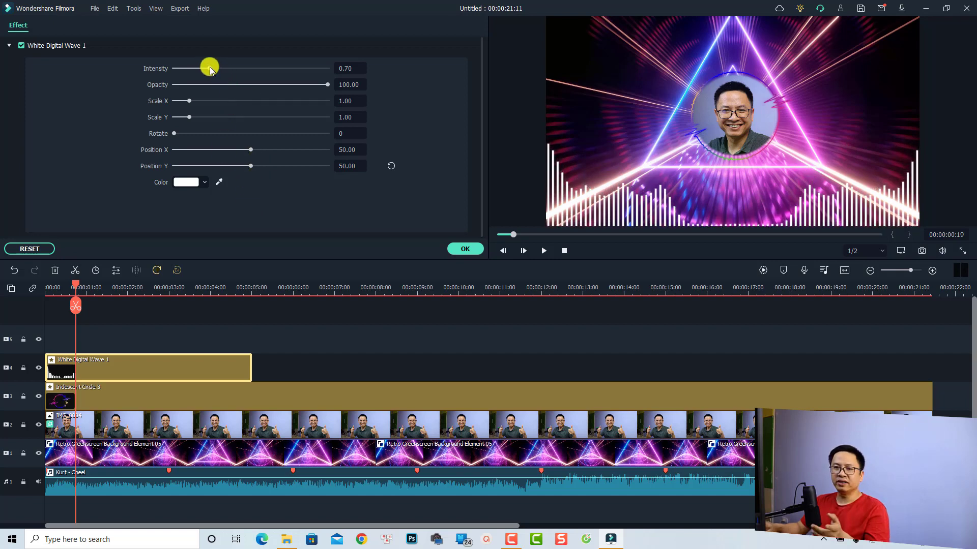
left_click_drag(211, 69, 214, 70)
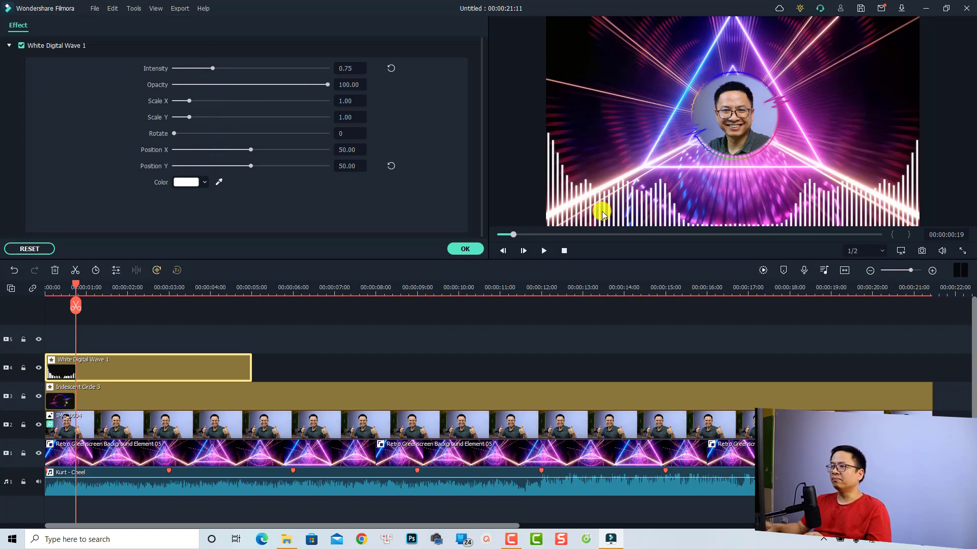
Change the colour of White Digital Wave 1 to green #55ff00.
left_click(205, 183)
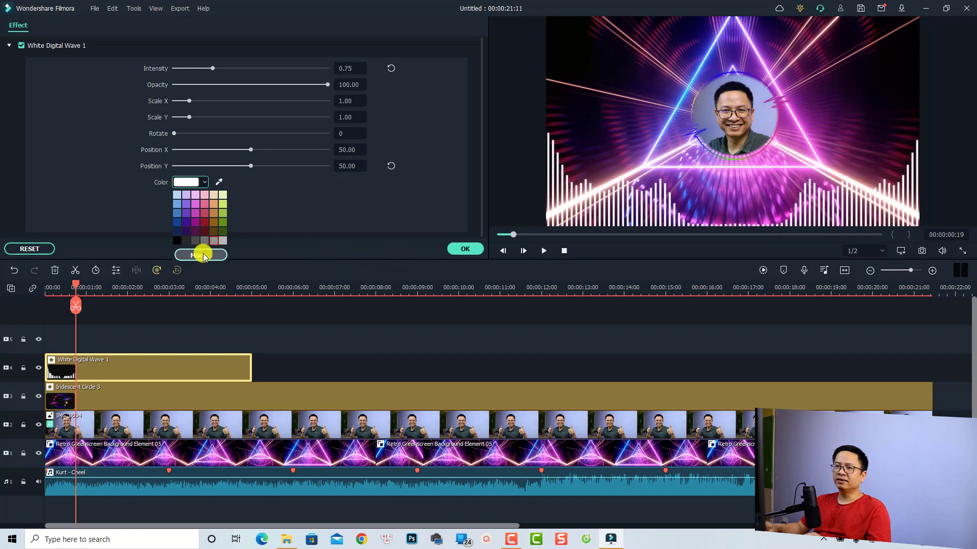
left_click(201, 254)
left_click(452, 224)
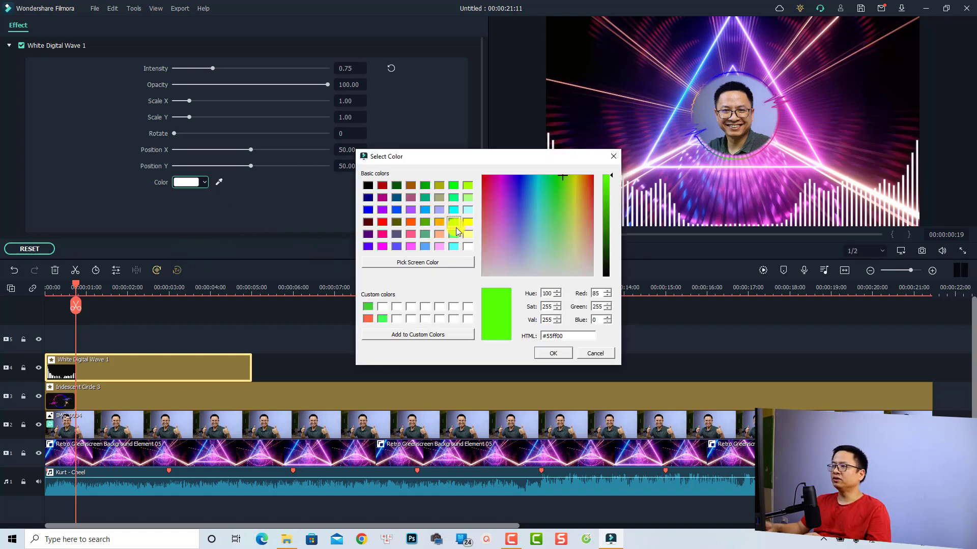
left_click(560, 356)
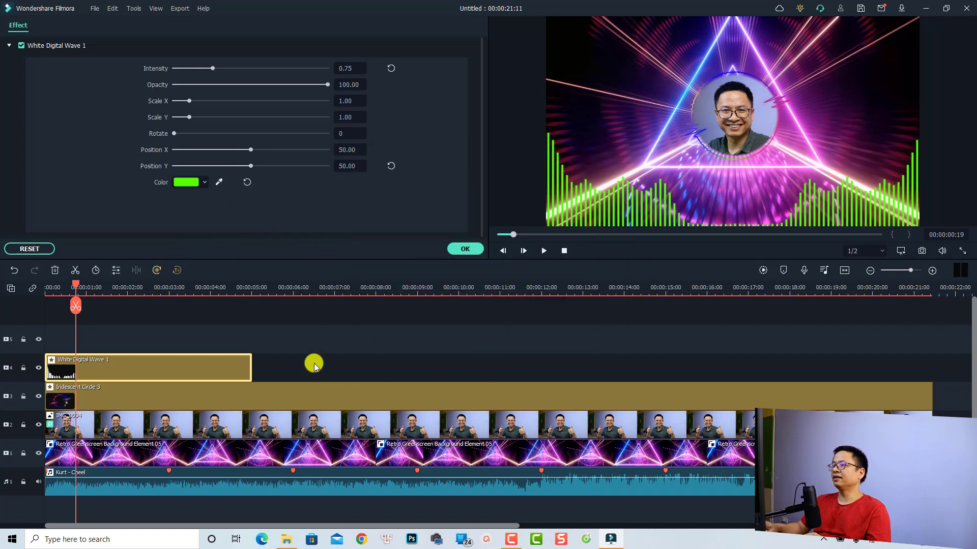
Extend White Digital Wave 1 to the end of the project, play the video from the start and confirm the effect settings.
left_click_drag(251, 371, 928, 360)
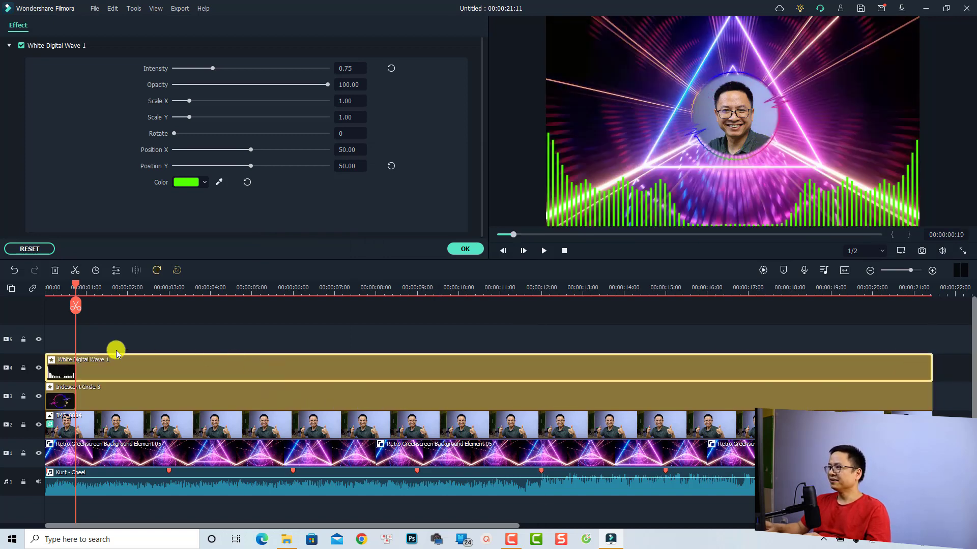
left_click(46, 287)
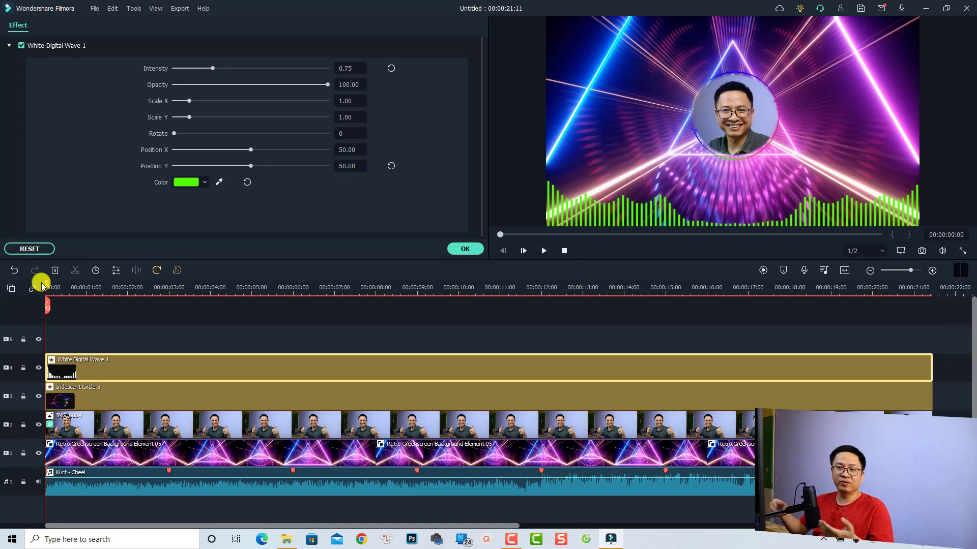
key("space")
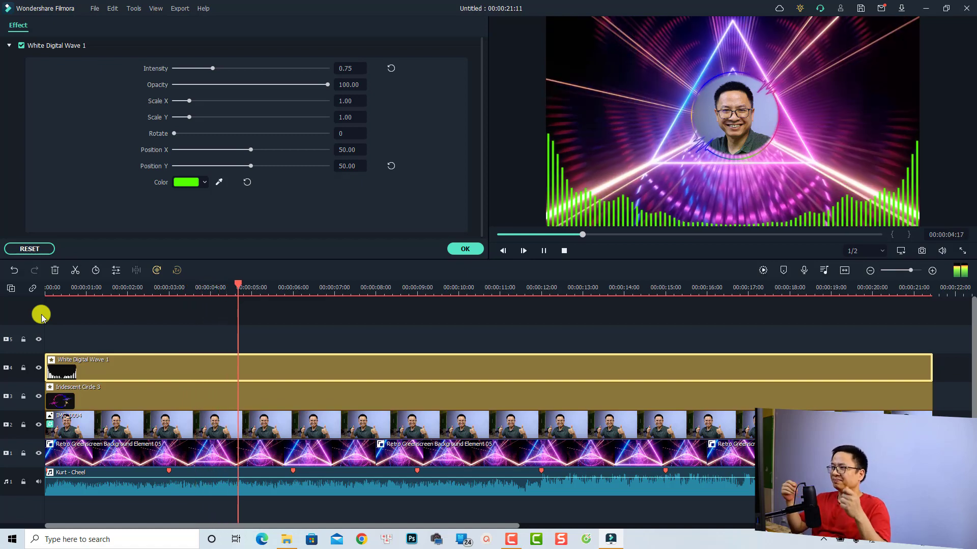
key("space")
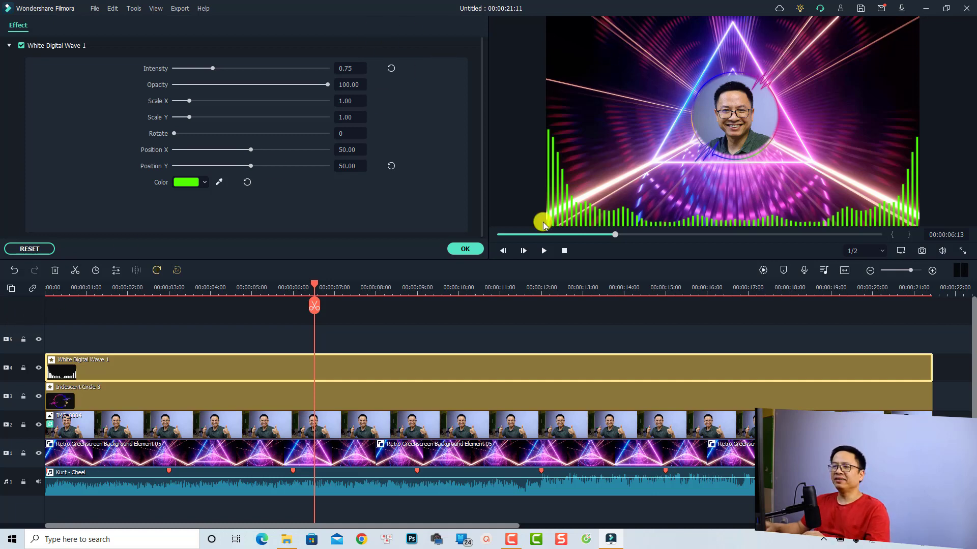
left_click(465, 248)
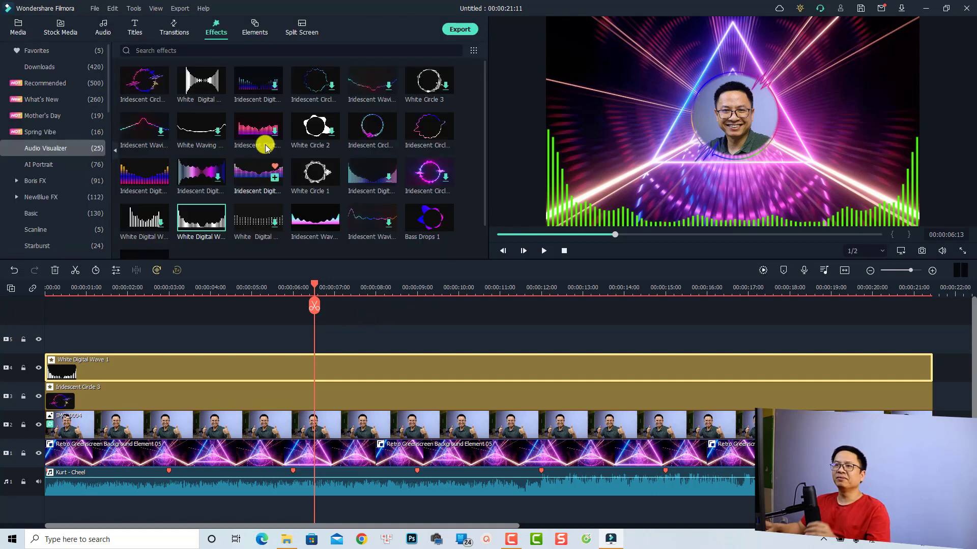
Add the WordArt title Art Title 10 to video track 5 at the timeline start and preview it at 00:00:02:04.
left_click(134, 28)
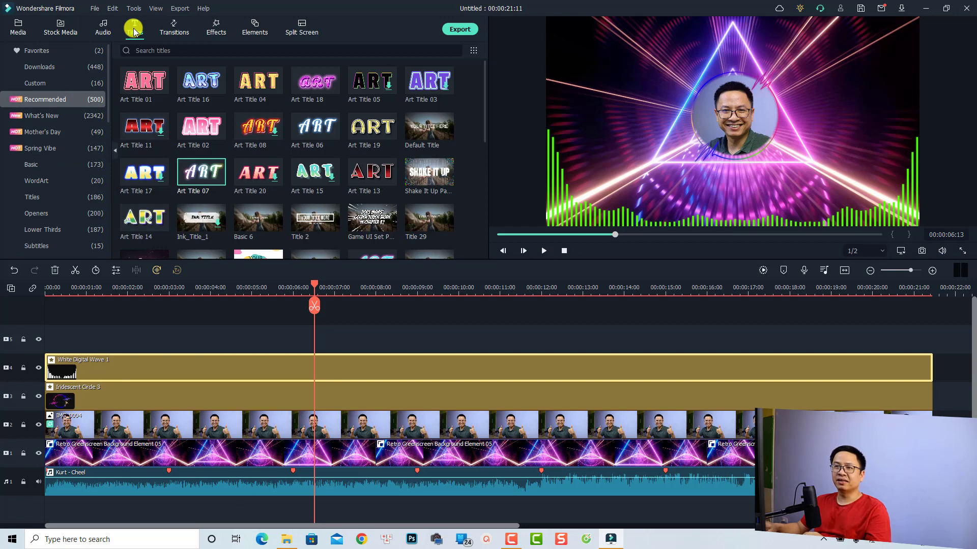
left_click(32, 181)
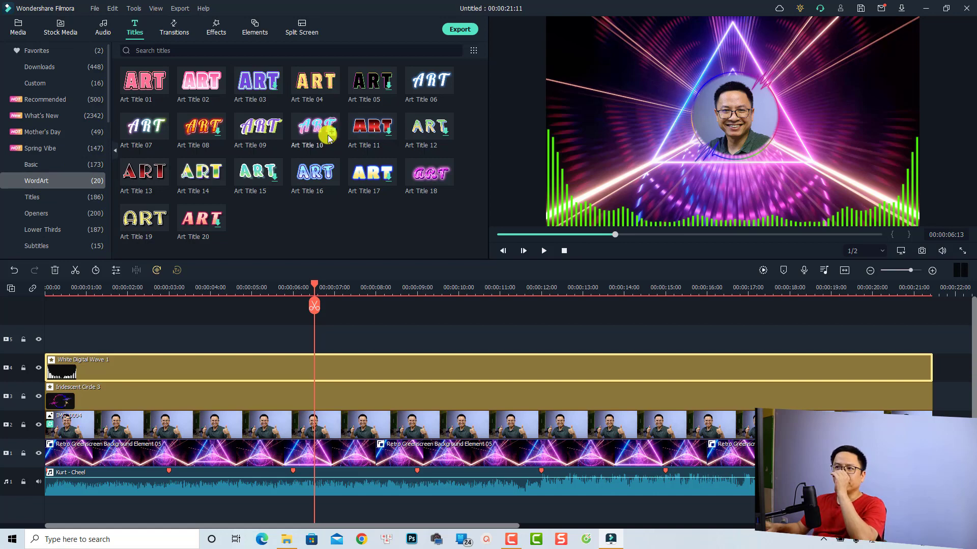
left_click_drag(306, 136, 43, 337)
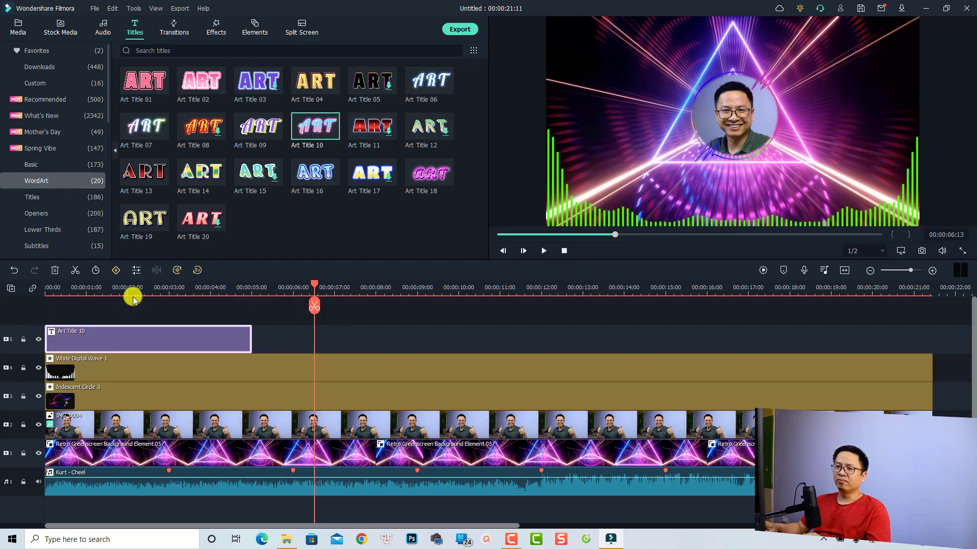
left_click(134, 290)
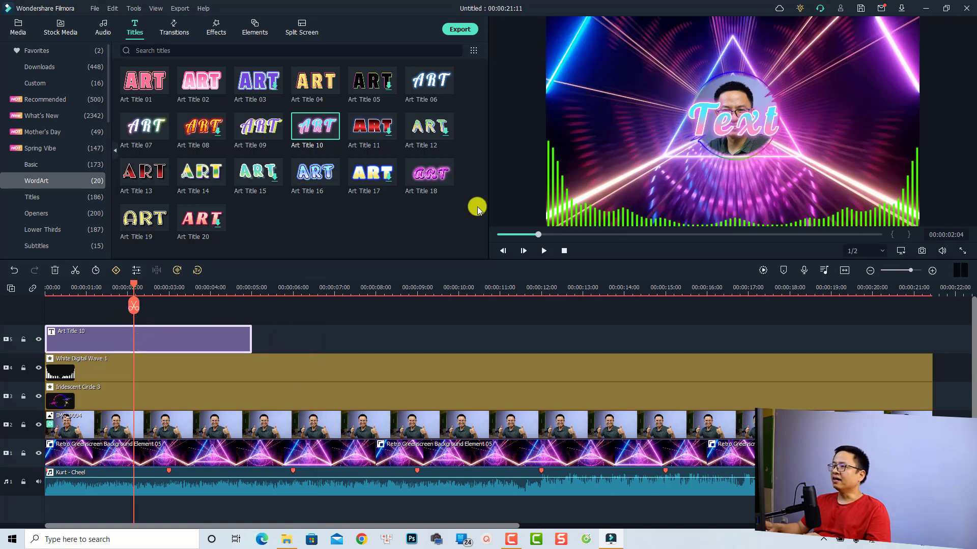
Replace the placeholder text of Art Title 10 with "Audio Spectrum".
double_click(747, 123)
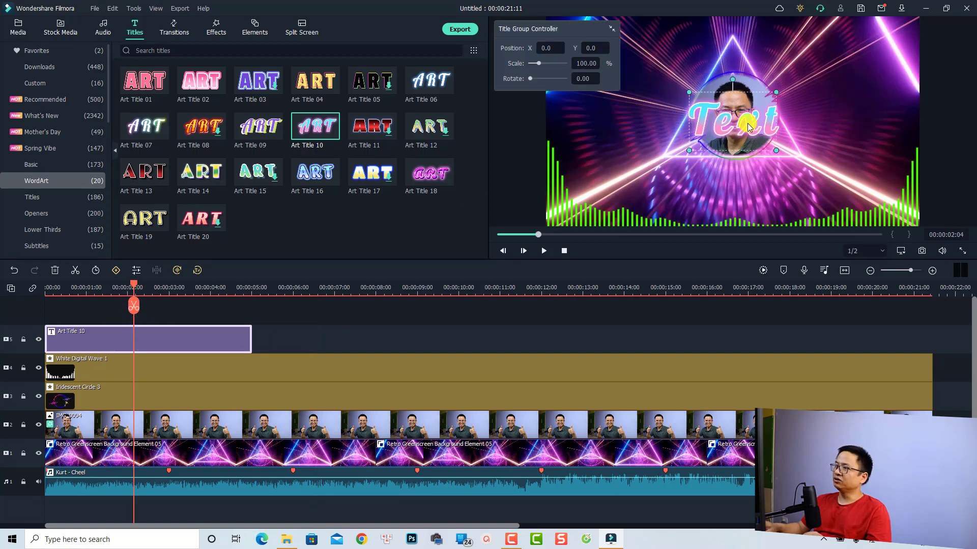
type("Au")
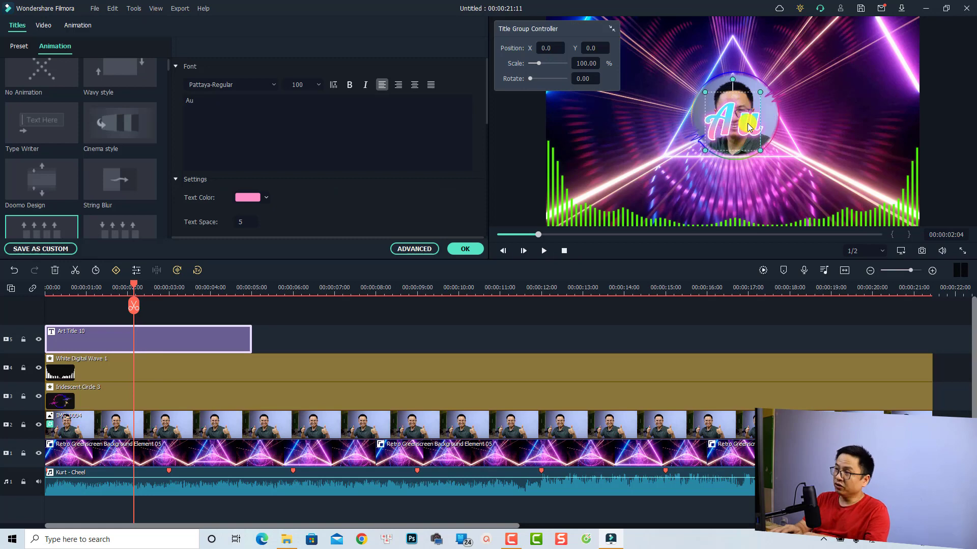
type("dio Sp")
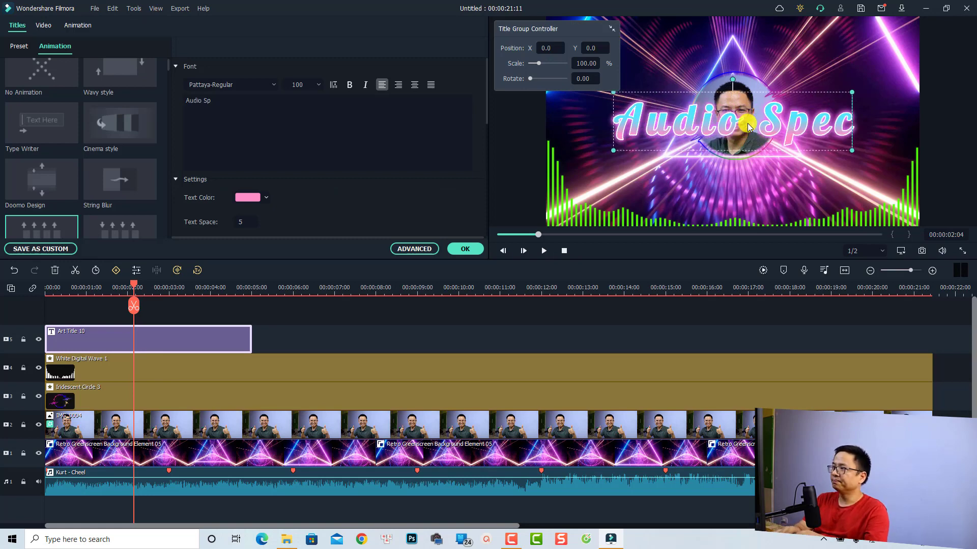
type("ectrum")
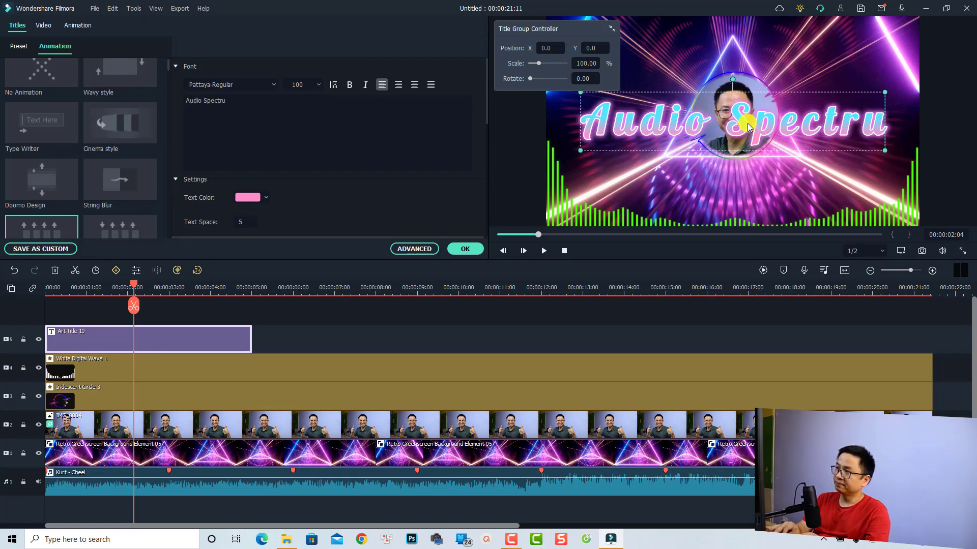
Move the "Audio Spectrum" title above the circular photo at the upper edge of the frame and collapse the Title Group Controller.
left_click(655, 193)
left_click(672, 126)
left_click_drag(672, 89, 686, 55)
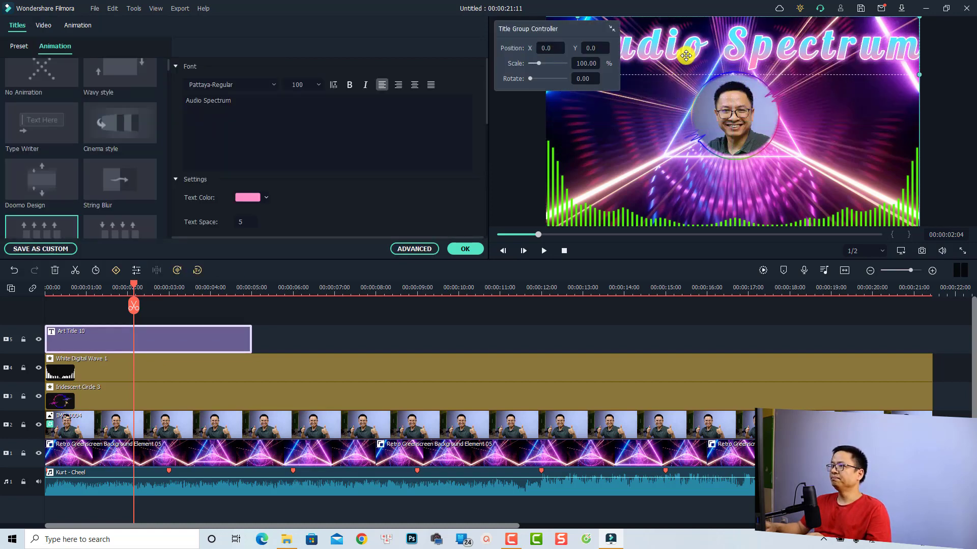
left_click(609, 31)
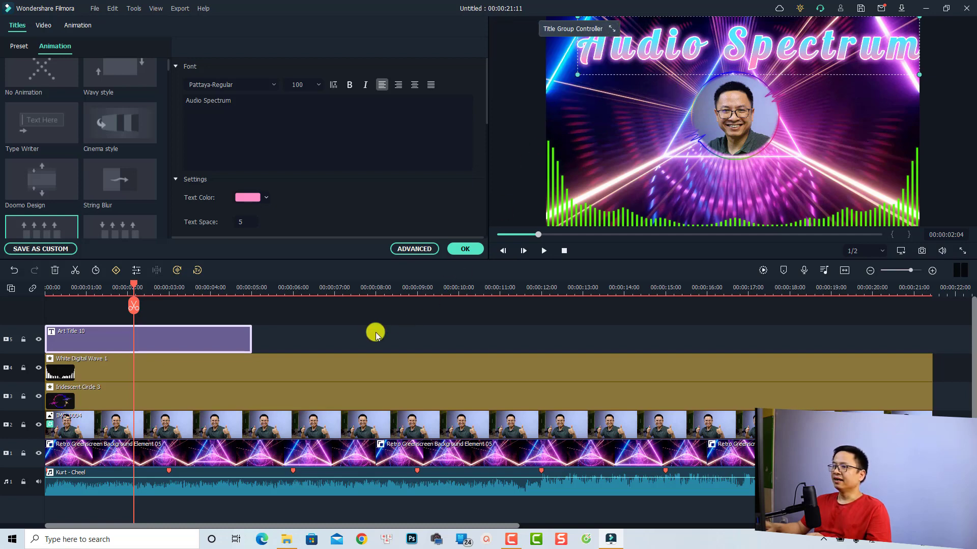
Confirm the title edits and extend Art Title 10 on video track 5 to the end of the project.
left_click(464, 249)
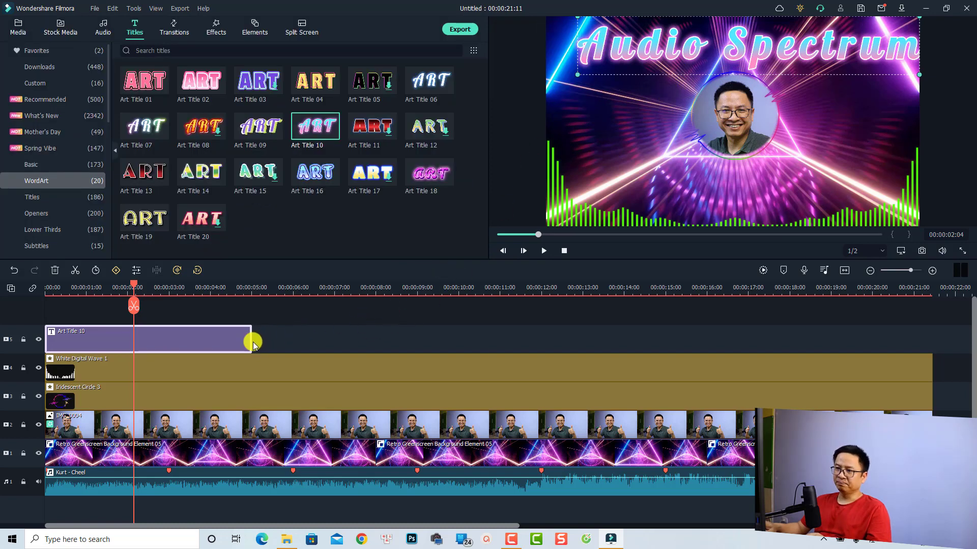
left_click_drag(251, 341, 251, 341)
left_click_drag(445, 327, 933, 327)
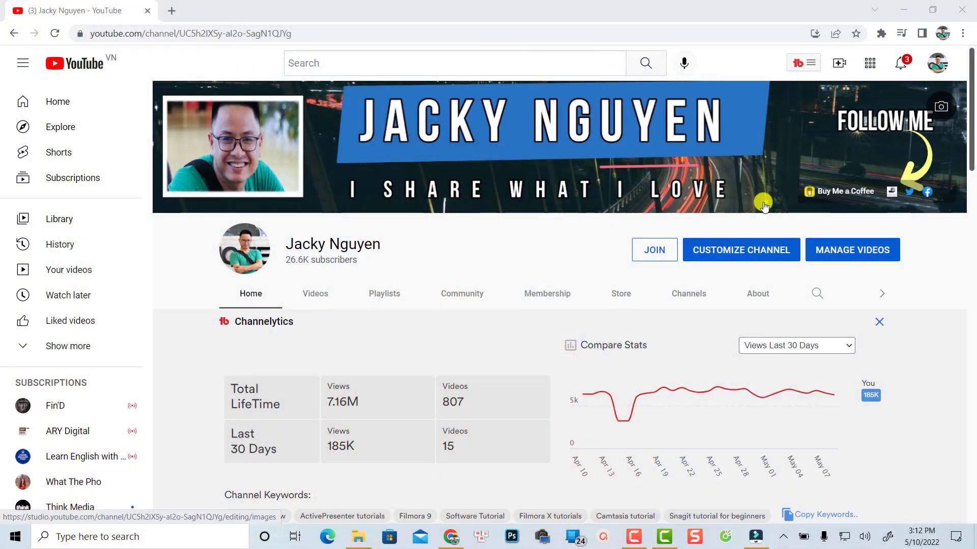
In Chrome, open the Buy Me a Coffee page from the YouTube channel banner and look through its support form.
left_click(825, 192)
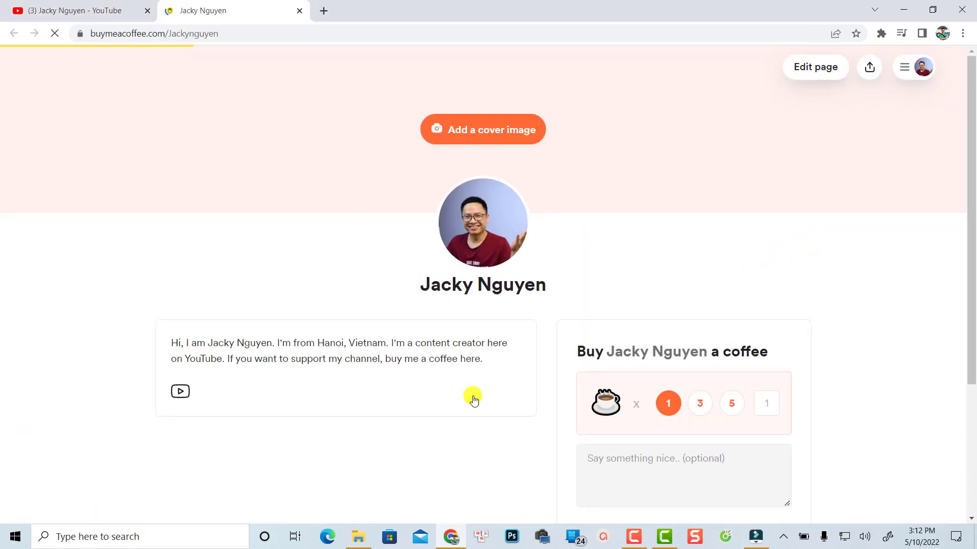
scroll(570, 355, "down", 1)
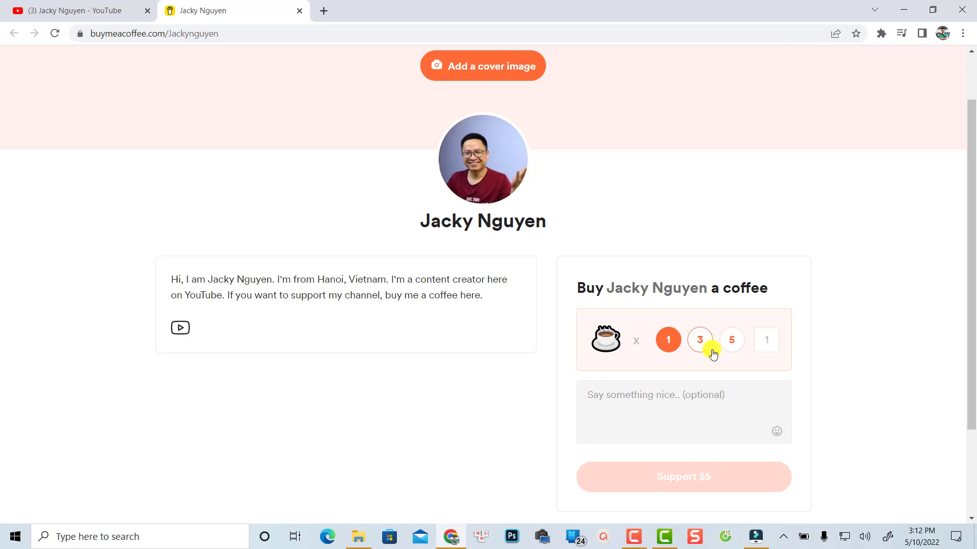
left_click(652, 401)
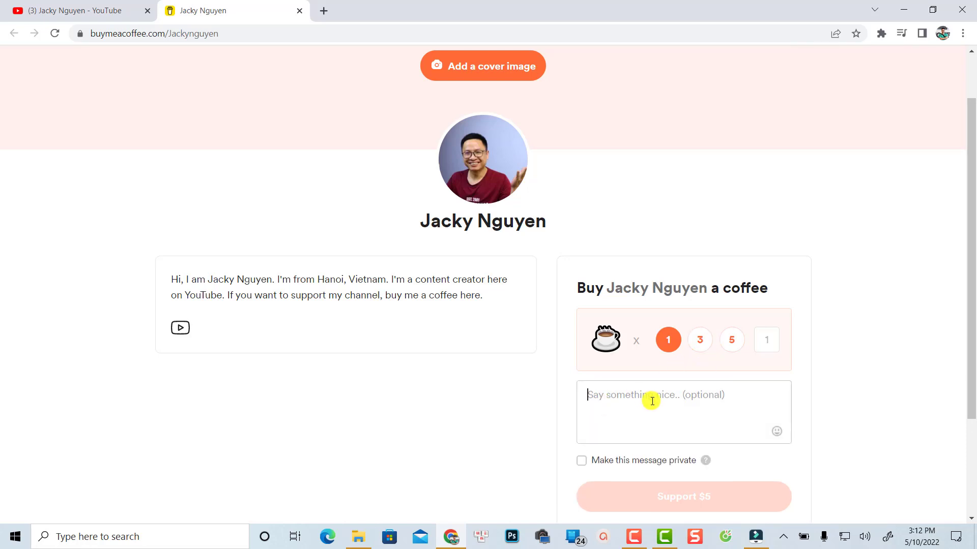
scroll(638, 408, "down", 2)
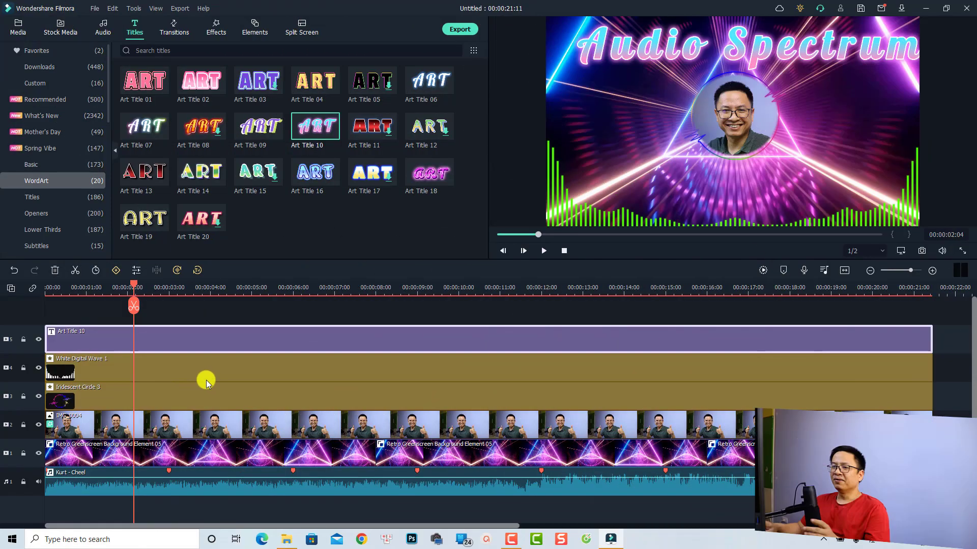
Back in Filmora, play the composition from 00:00:02:04 to review the title together with both audio visualizers.
key("space")
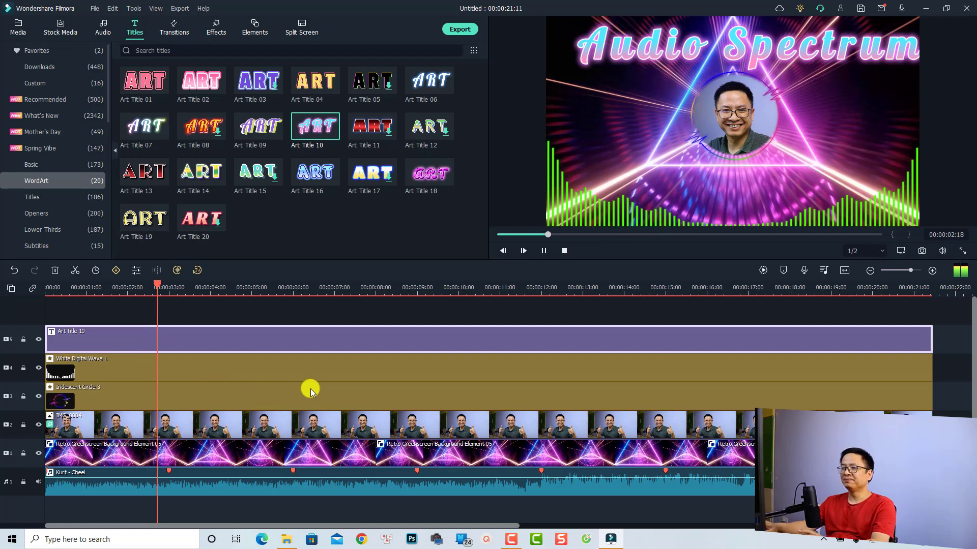
key("space")
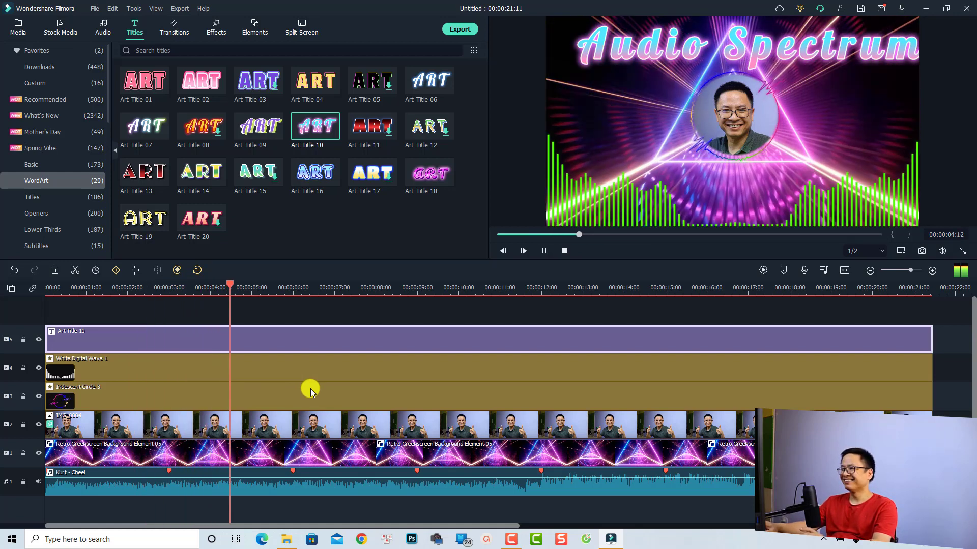